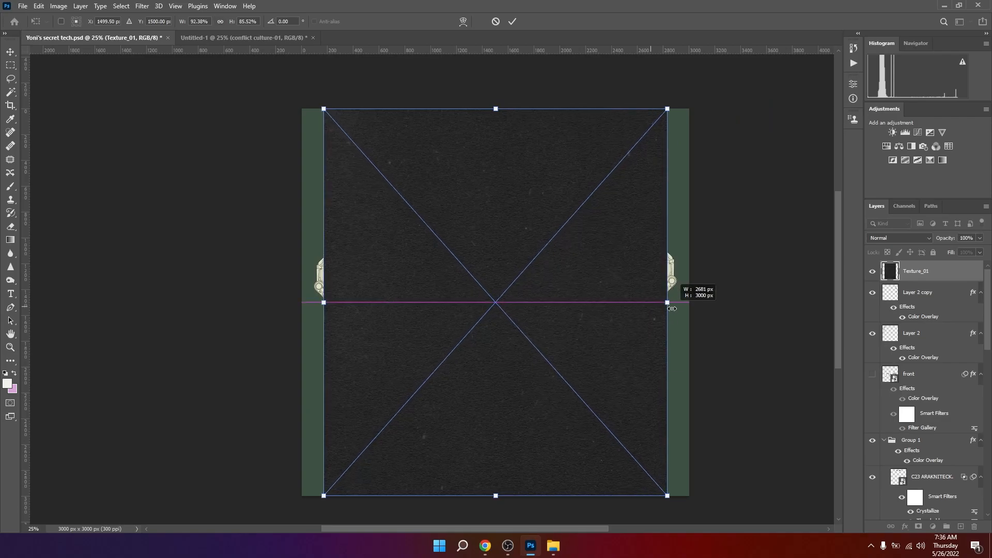
# Commit the Texture_01 layer stretched across the full canvas and set its blend mode to Screen
pyautogui.click(512, 23)
pyautogui.press('z')
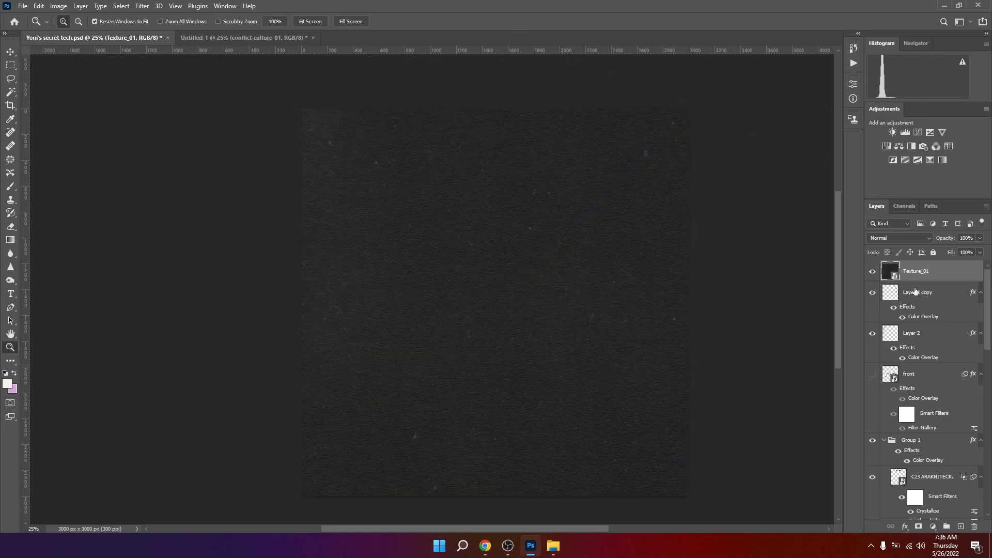
pyautogui.moveTo(566, 308); pyautogui.dragTo(571, 299)
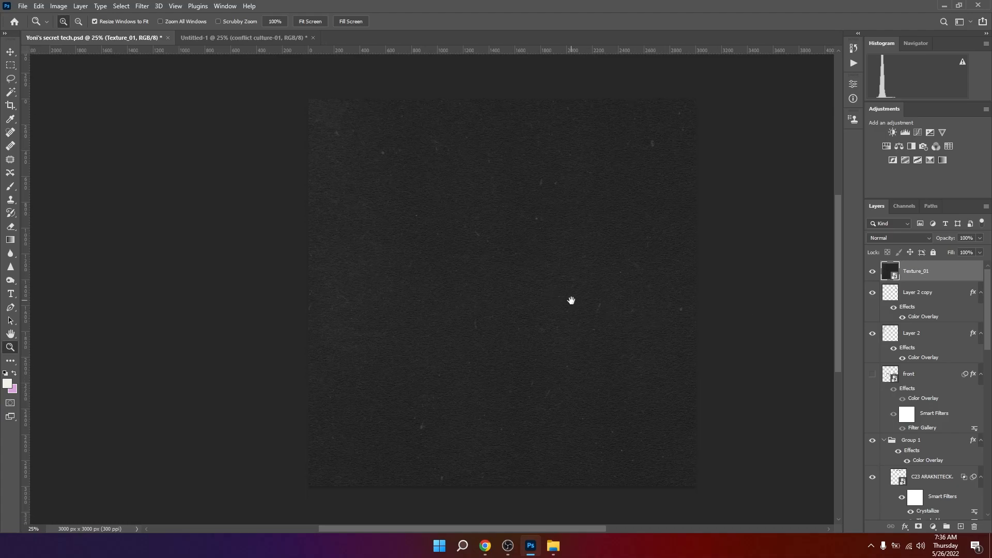
pyautogui.click(903, 238)
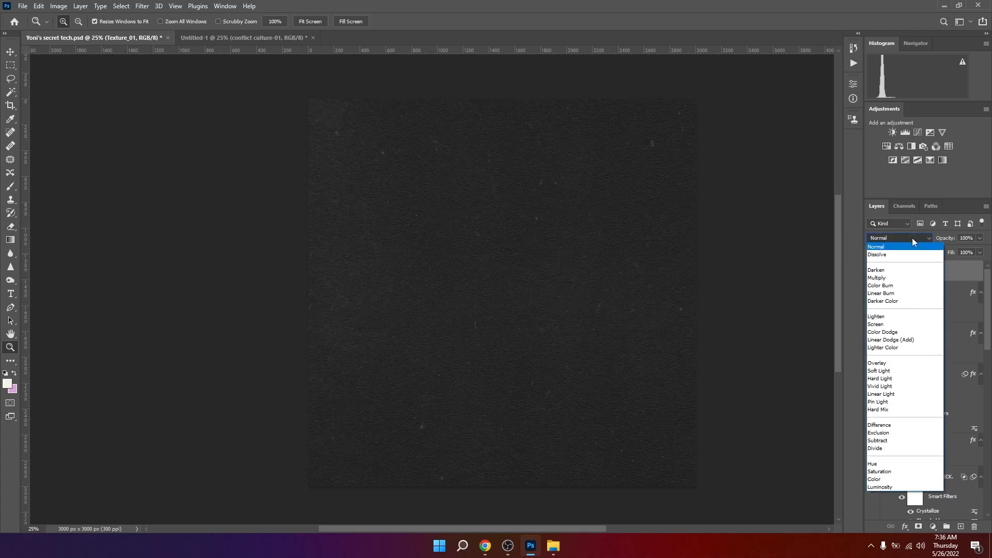
pyautogui.click(891, 324)
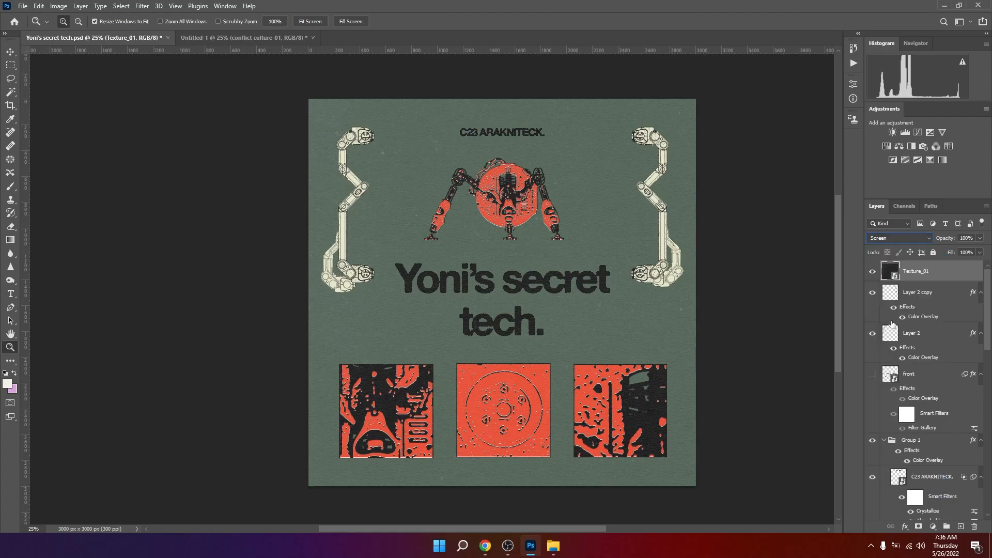
# Examine the paper texture up close over the robot artwork, the mechanical arms and the "Yoni's secret tech." title
pyautogui.click(537, 285)
pyautogui.click(538, 285)
pyautogui.click(615, 313)
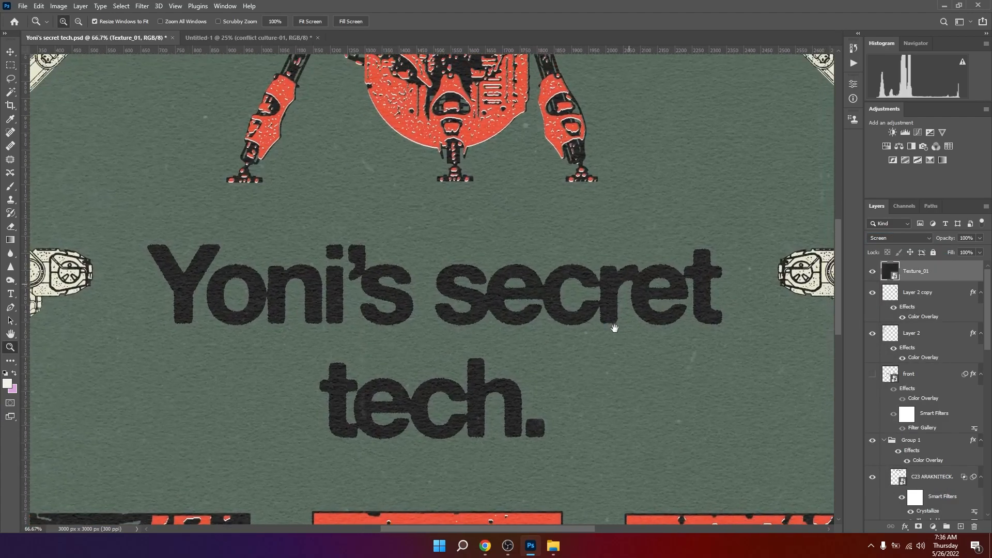
pyautogui.moveTo(628, 284); pyautogui.dragTo(602, 358)
pyautogui.moveTo(587, 300); pyautogui.dragTo(554, 294)
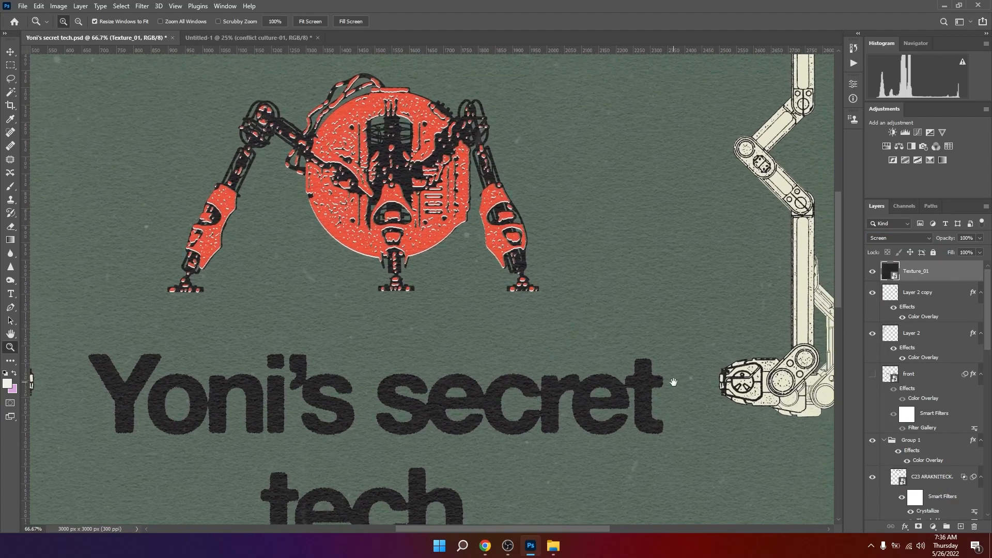
pyautogui.moveTo(669, 336); pyautogui.dragTo(664, 348)
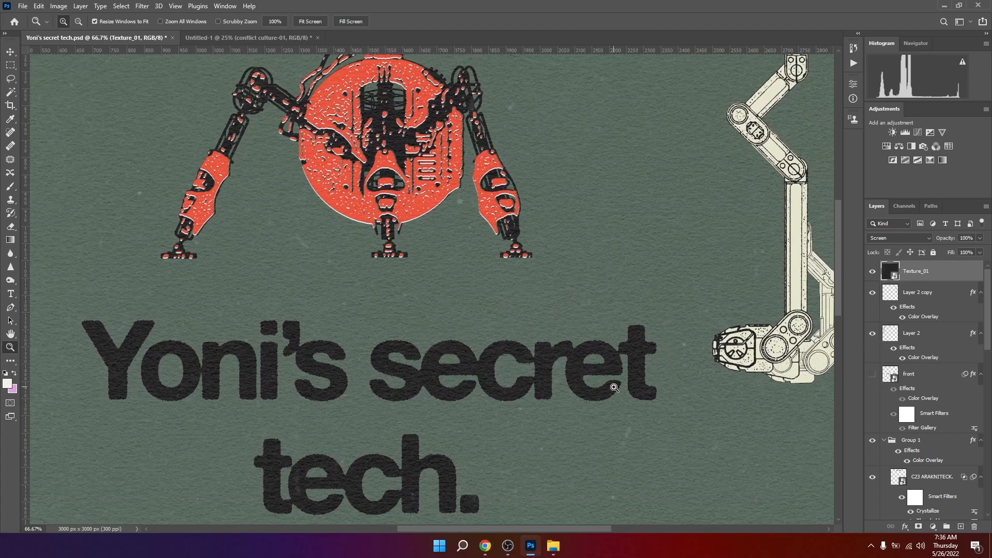
pyautogui.moveTo(672, 397); pyautogui.dragTo(573, 277)
pyautogui.moveTo(285, 310); pyautogui.dragTo(413, 287)
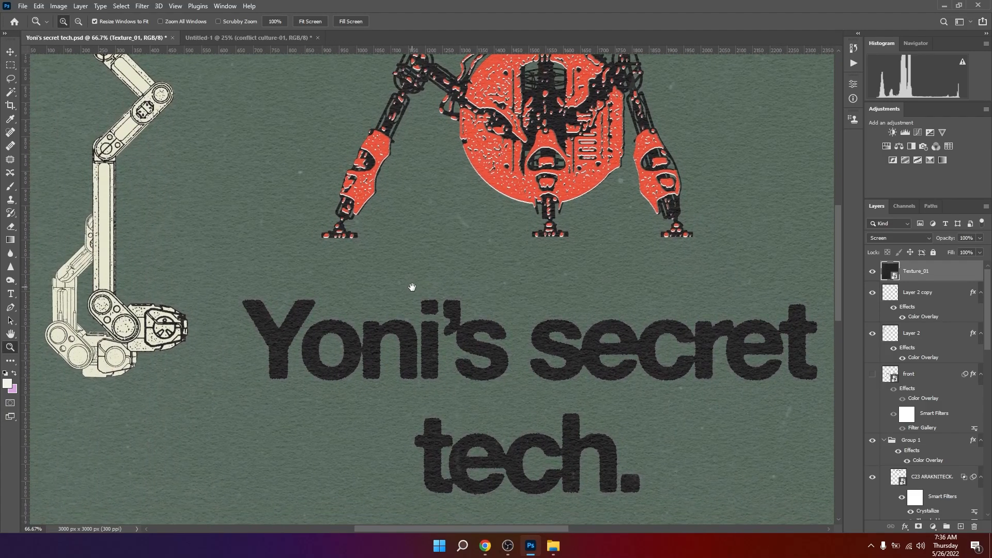
pyautogui.click(431, 280)
pyautogui.click(431, 280)
pyautogui.click(520, 237)
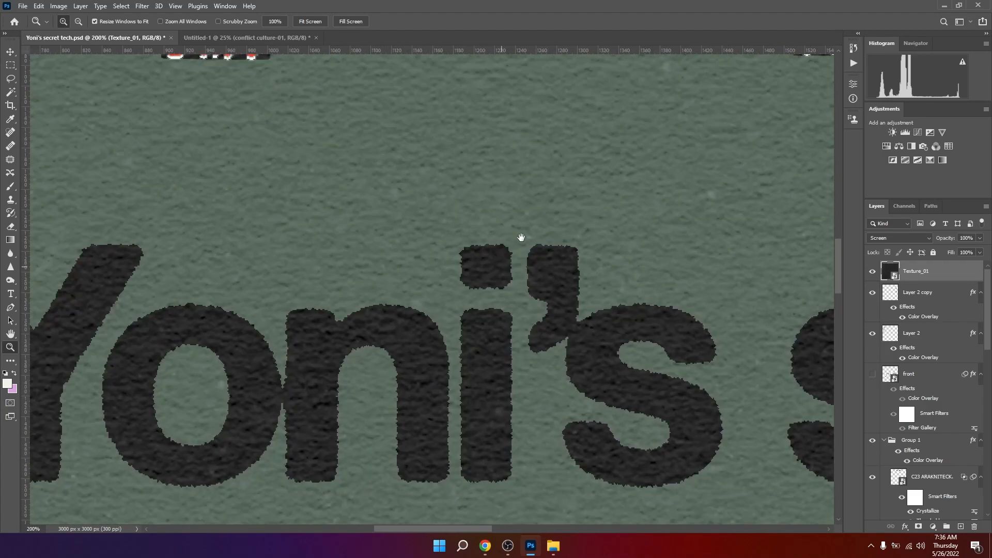
pyautogui.click(521, 238)
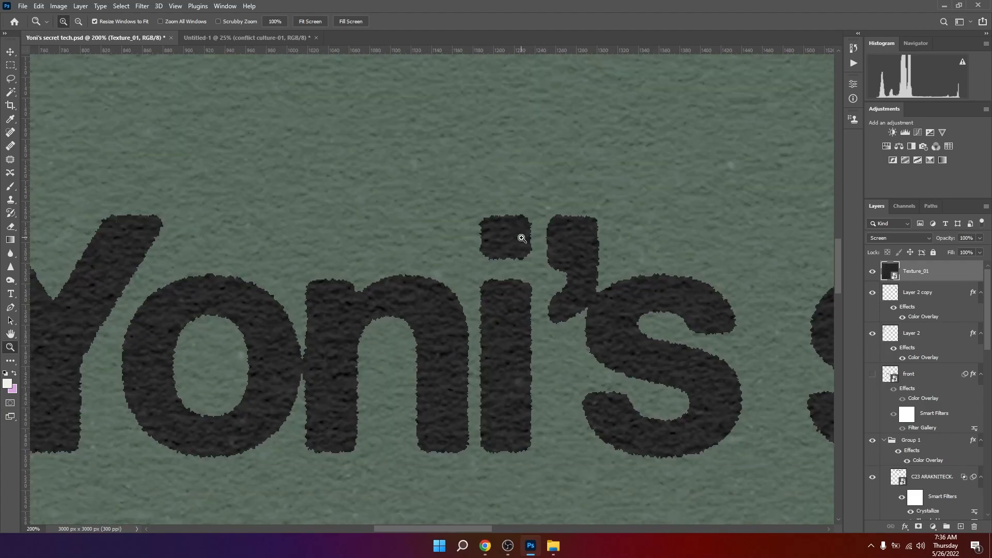
# Apply an Add Noise filter to the Texture_01 layer with a 5% amount, Gaussian distribution and Monochromatic enabled
pyautogui.click(145, 7)
pyautogui.moveTo(170, 176)
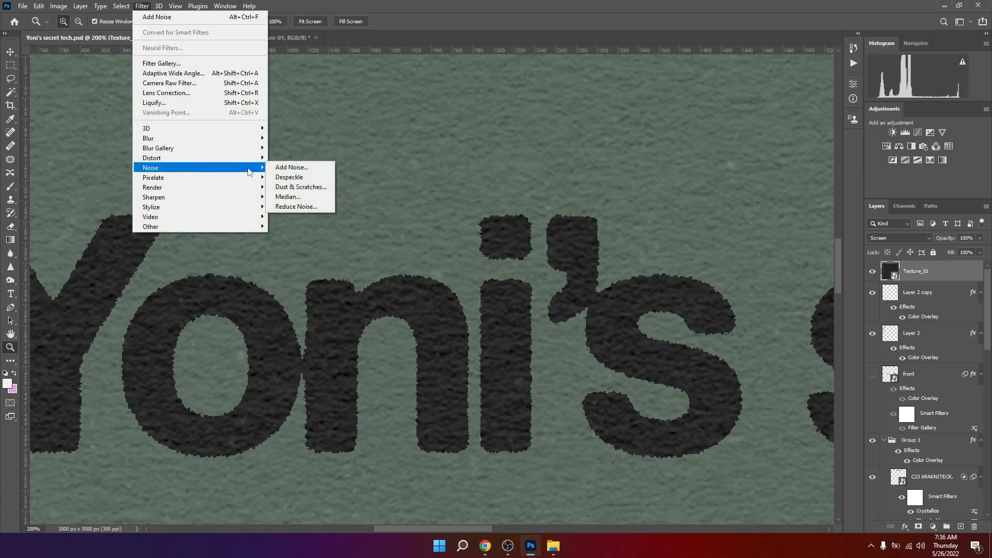
pyautogui.click(288, 168)
pyautogui.moveTo(620, 283); pyautogui.dragTo(615, 281)
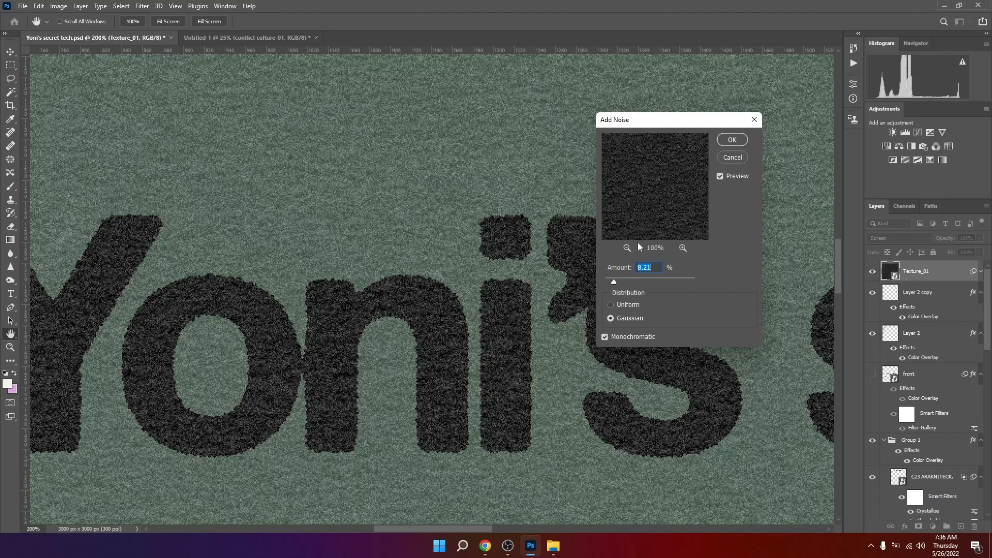
pyautogui.write('5')
pyautogui.click(725, 137)
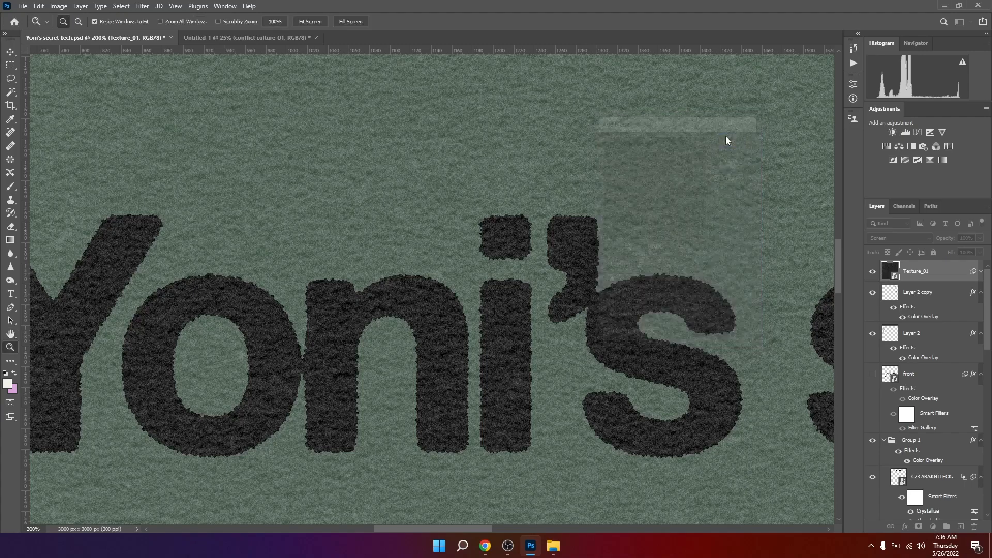
# Apply a Brightness/Contrast adjustment to the Texture_01 layer with brightness 29 and contrast -9
pyautogui.keyDown('alt'); pyautogui.click(596, 319); pyautogui.keyUp('alt')
pyautogui.moveTo(593, 327); pyautogui.dragTo(590, 369)
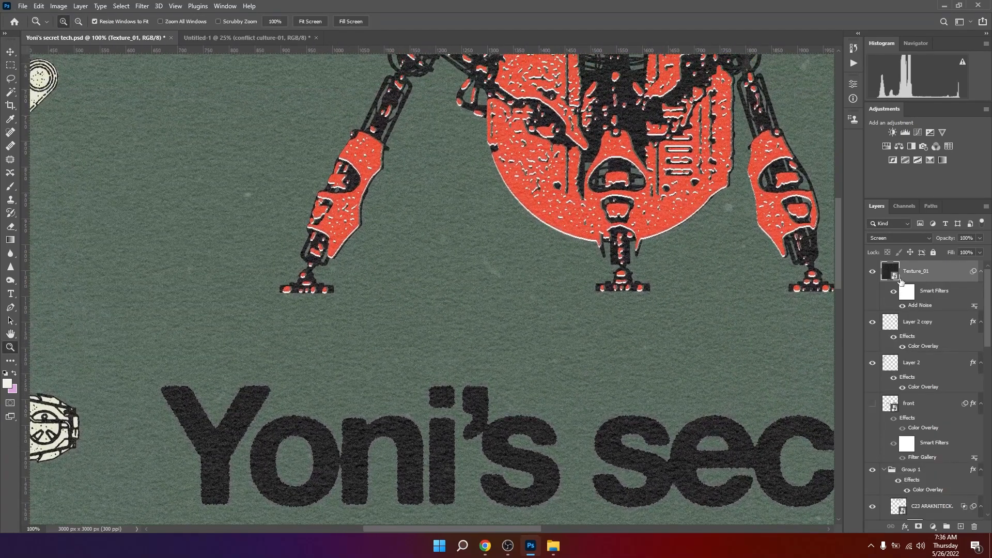
pyautogui.click(67, 9)
pyautogui.moveTo(66, 34)
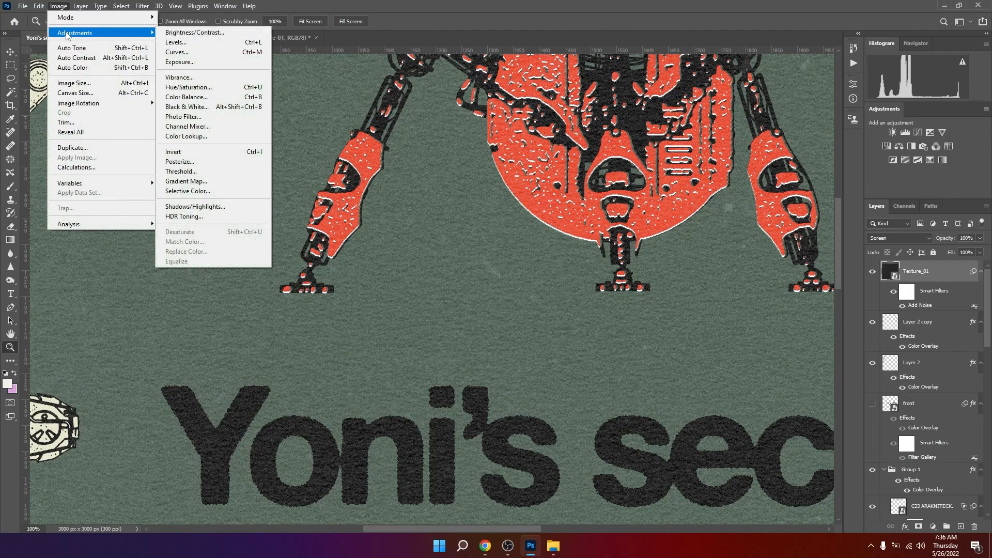
pyautogui.click(219, 33)
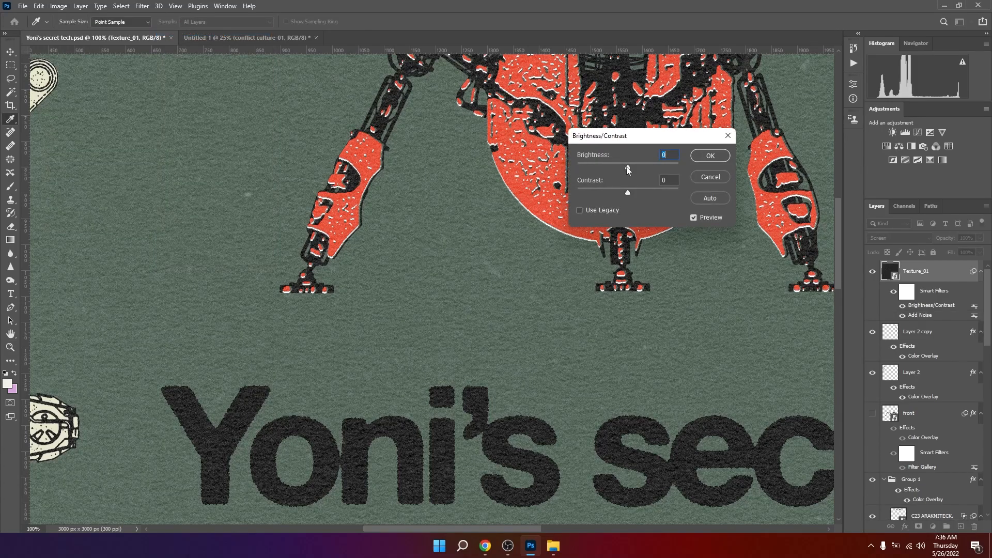
pyautogui.moveTo(634, 166); pyautogui.dragTo(622, 191)
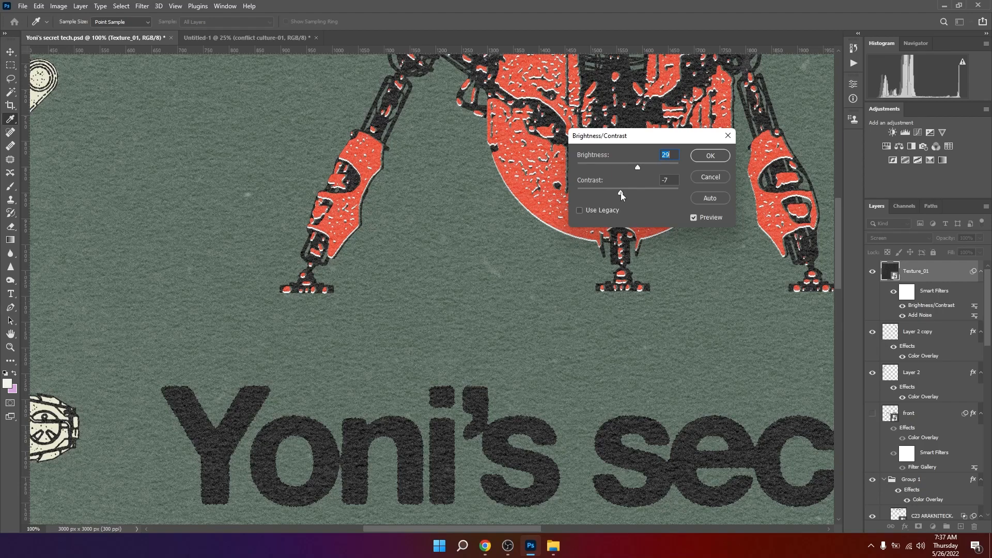
pyautogui.press('Tab')
pyautogui.write('-9')
pyautogui.click(700, 156)
# Compare the whole poster with the Texture_01 layer hidden and shown, and inspect the textured result up close
pyautogui.press('z')
pyautogui.hotkey('ctrl', '0')
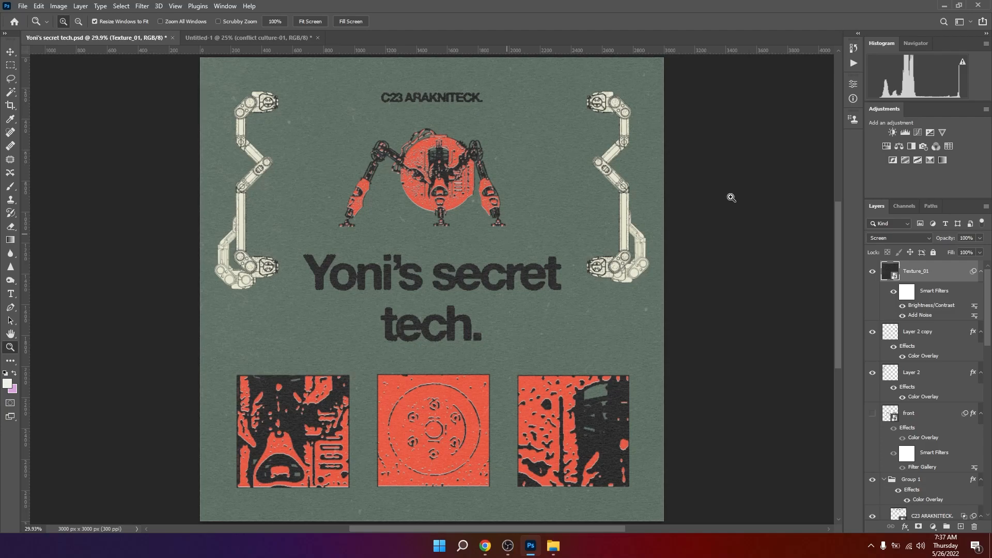
pyautogui.click(871, 279)
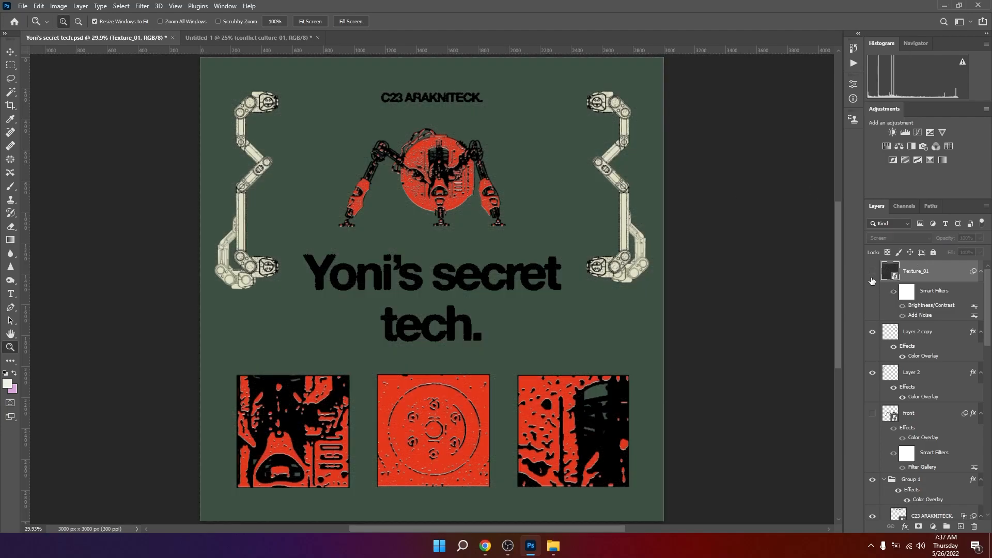
pyautogui.click(873, 274)
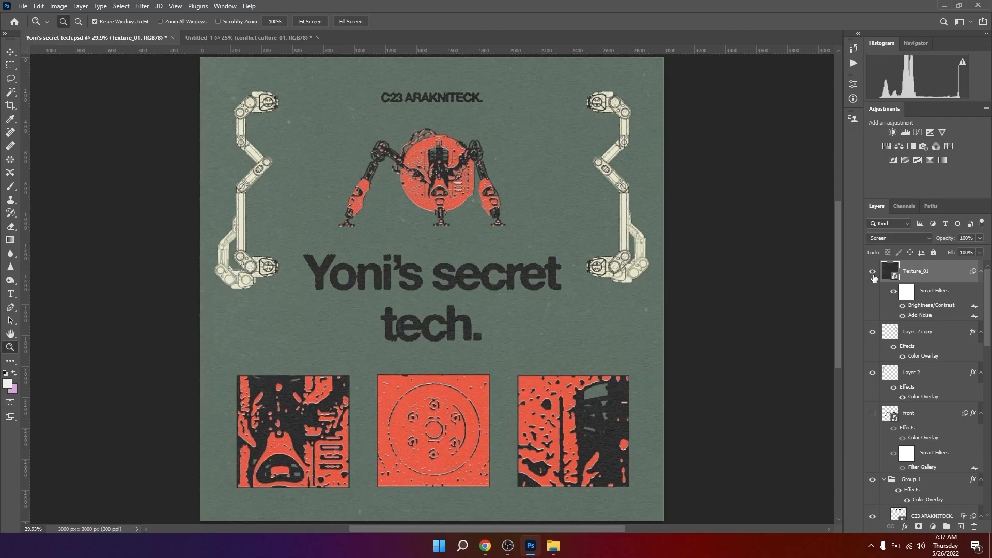
pyautogui.moveTo(619, 308); pyautogui.dragTo(599, 330)
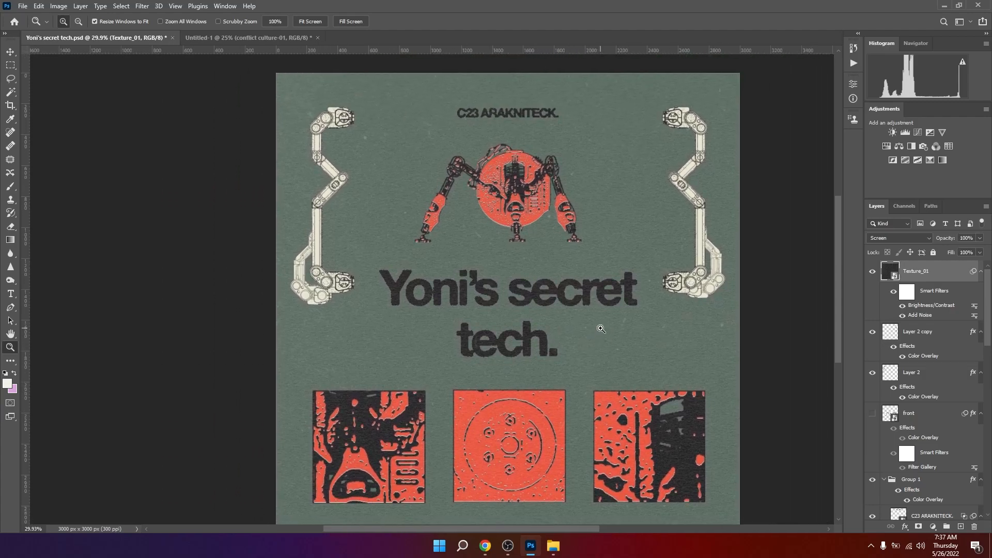
pyautogui.click(576, 262)
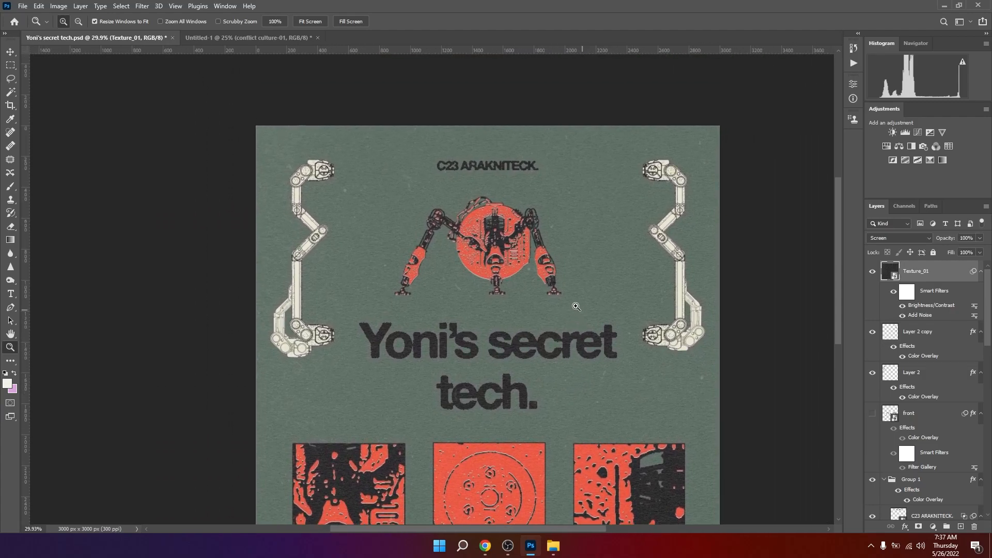
pyautogui.click(574, 306)
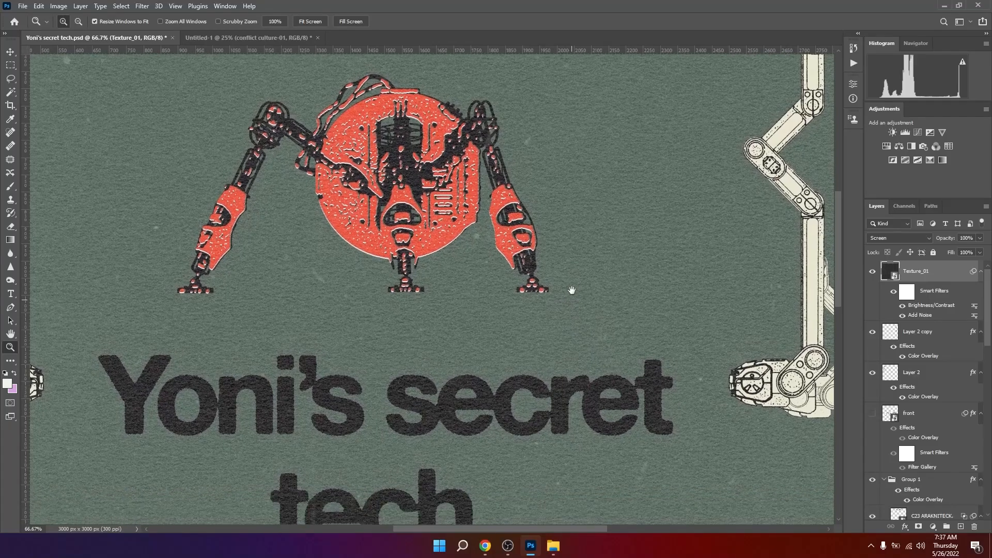
pyautogui.keyDown('alt'); pyautogui.click(573, 290); pyautogui.keyUp('alt')
pyautogui.keyDown('alt'); pyautogui.click(574, 289); pyautogui.keyUp('alt')
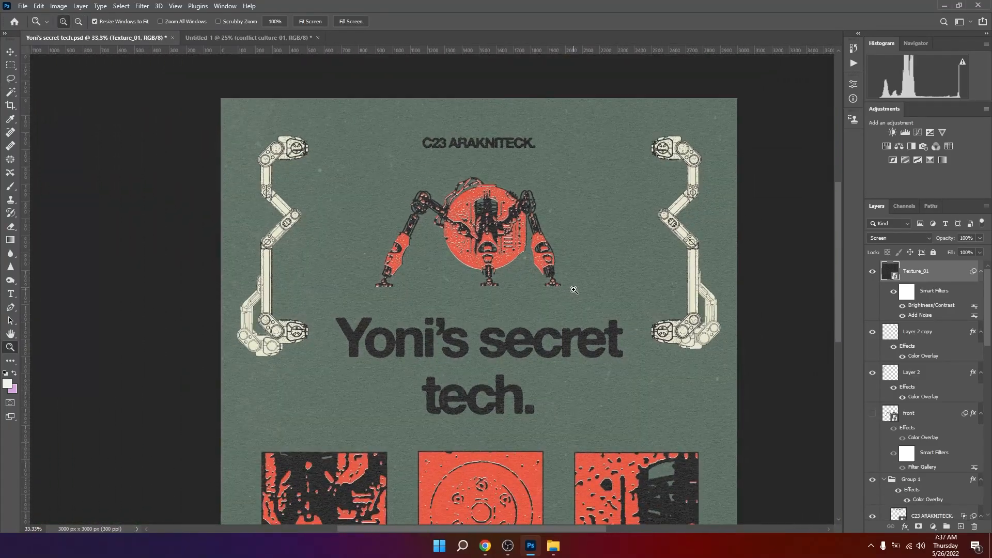
pyautogui.moveTo(589, 344); pyautogui.dragTo(599, 301)
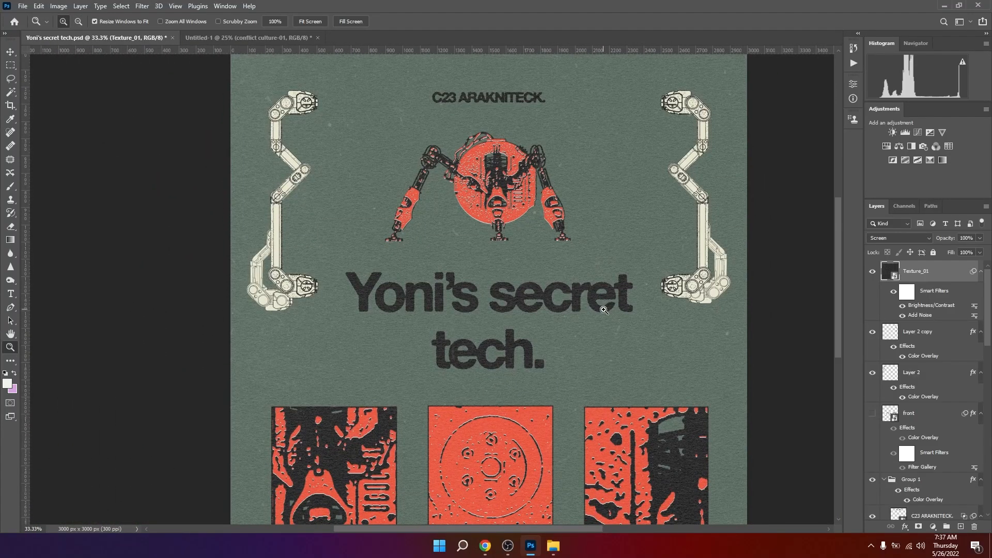
# Place Texture_01 from the Textures folder into the Untitled-1 conflict culture document and stretch it to cover the canvas
pyautogui.click(248, 38)
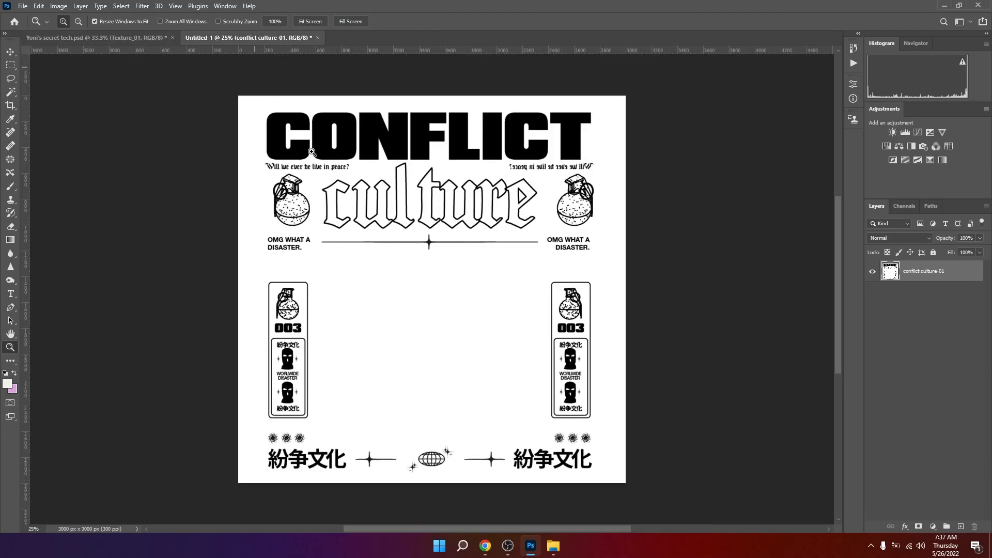
pyautogui.moveTo(432, 295); pyautogui.dragTo(501, 277)
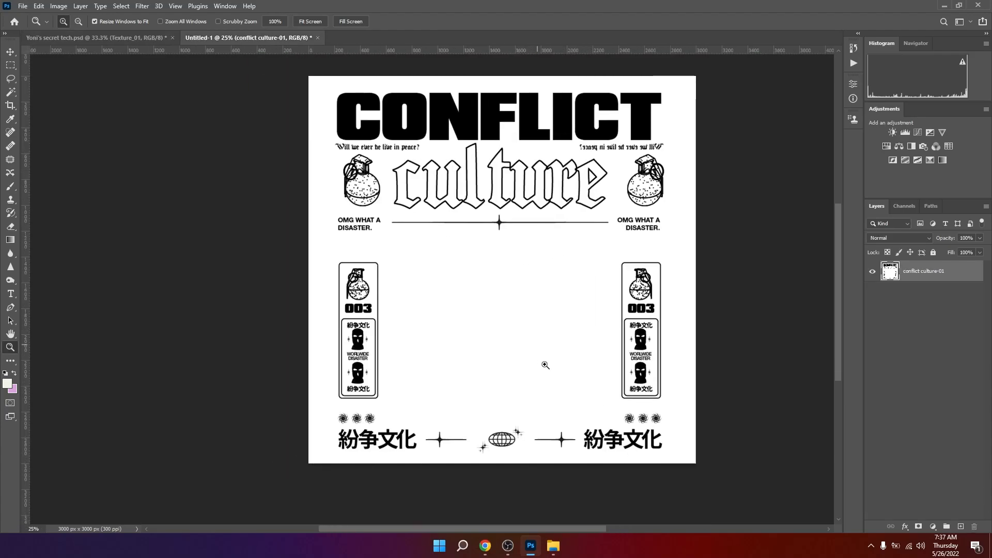
pyautogui.click(553, 545)
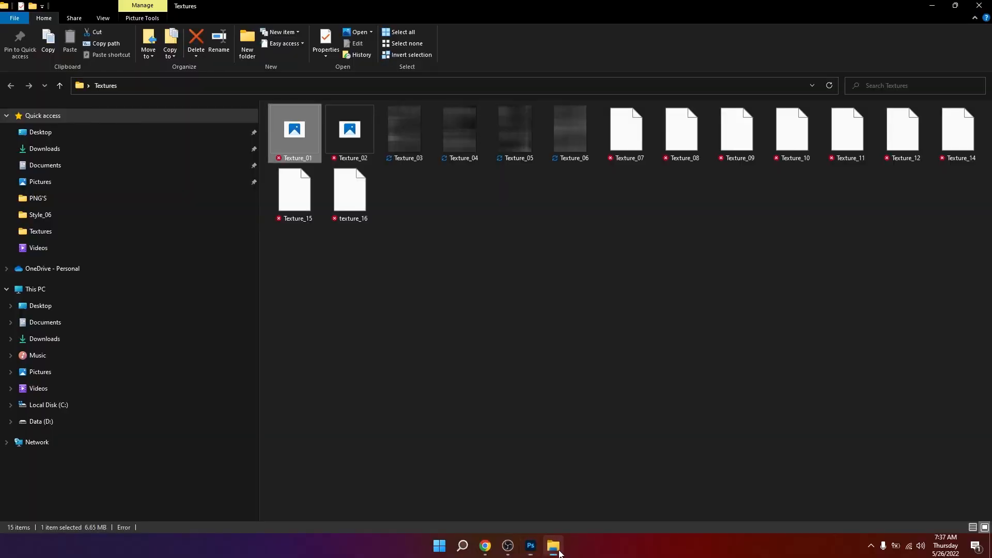
pyautogui.moveTo(295, 135); pyautogui.dragTo(544, 293)
pyautogui.moveTo(639, 270); pyautogui.dragTo(695, 270)
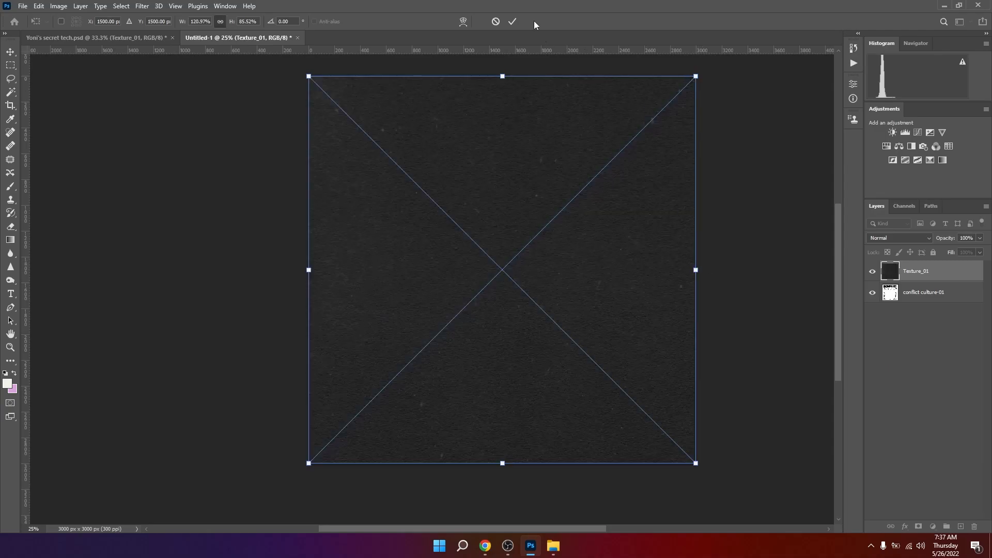
pyautogui.click(512, 21)
# Set the blend mode of the placed Texture_01 layer to Screen over the conflict culture artwork
pyautogui.press('z')
pyautogui.click(542, 230)
pyautogui.moveTo(565, 206); pyautogui.dragTo(577, 292)
pyautogui.keyDown('alt'); pyautogui.click(576, 293); pyautogui.keyUp('alt')
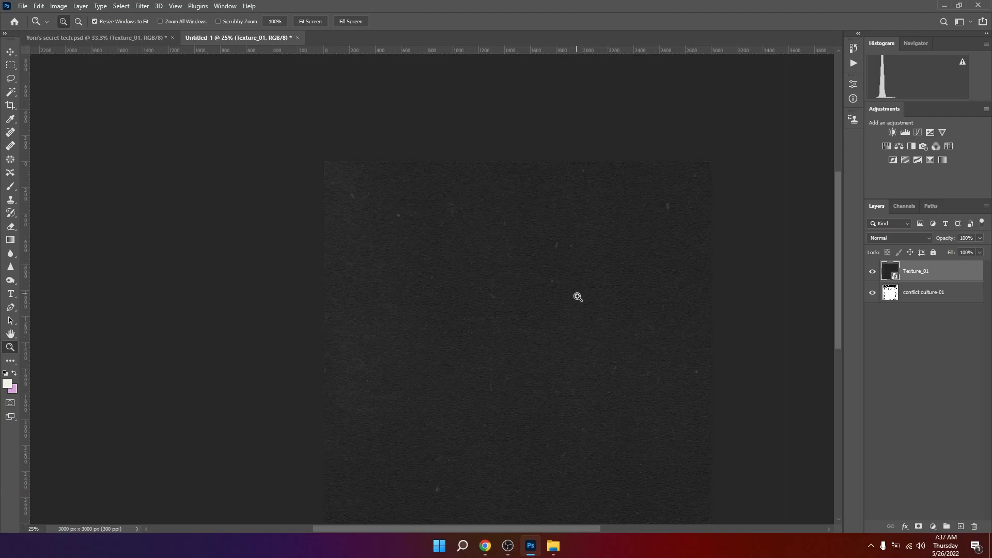
pyautogui.click(904, 238)
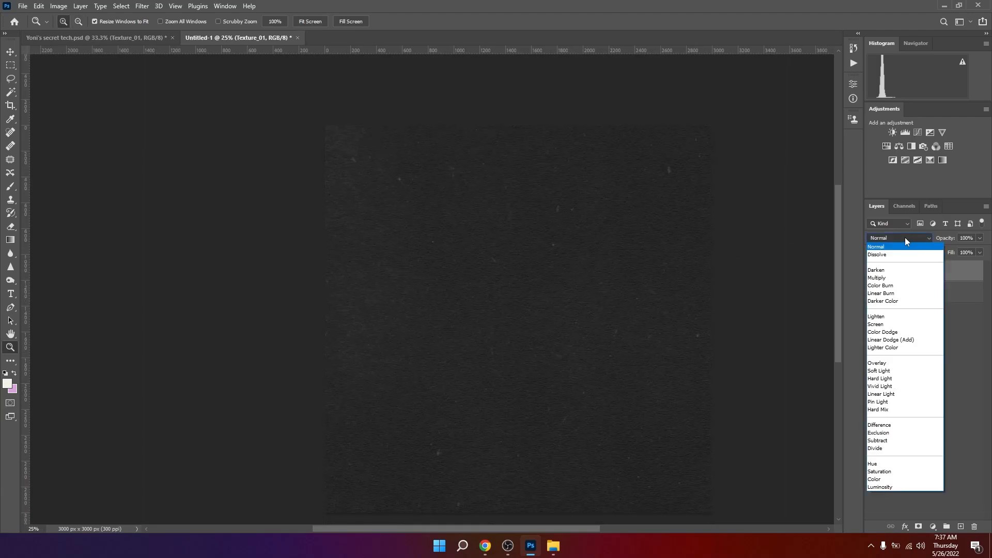
pyautogui.click(882, 324)
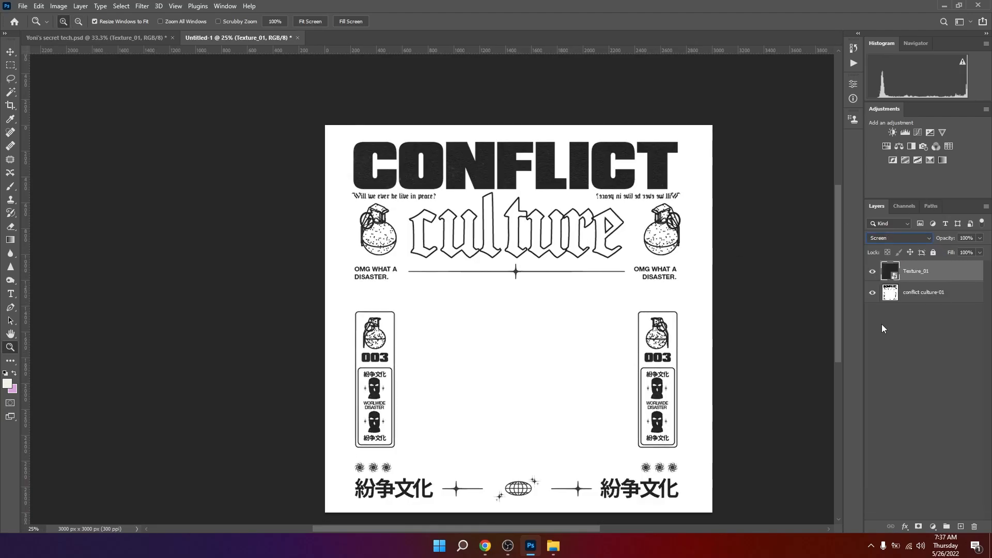
# Duplicate the Texture_01 layer, invert the copy's colors and set its blend mode to Multiply
pyautogui.hotkey('ctrl', 'j')
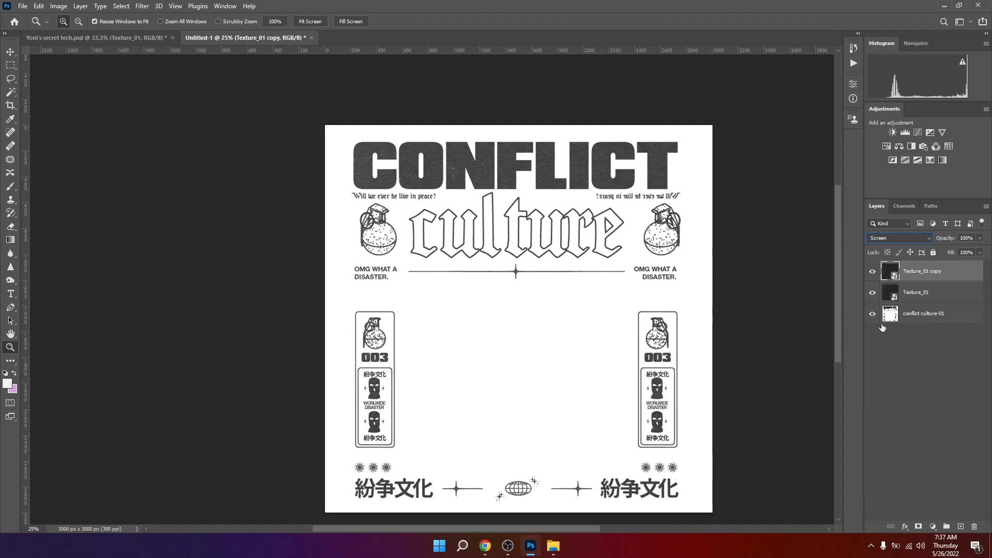
pyautogui.hotkey('ctrl', 'i')
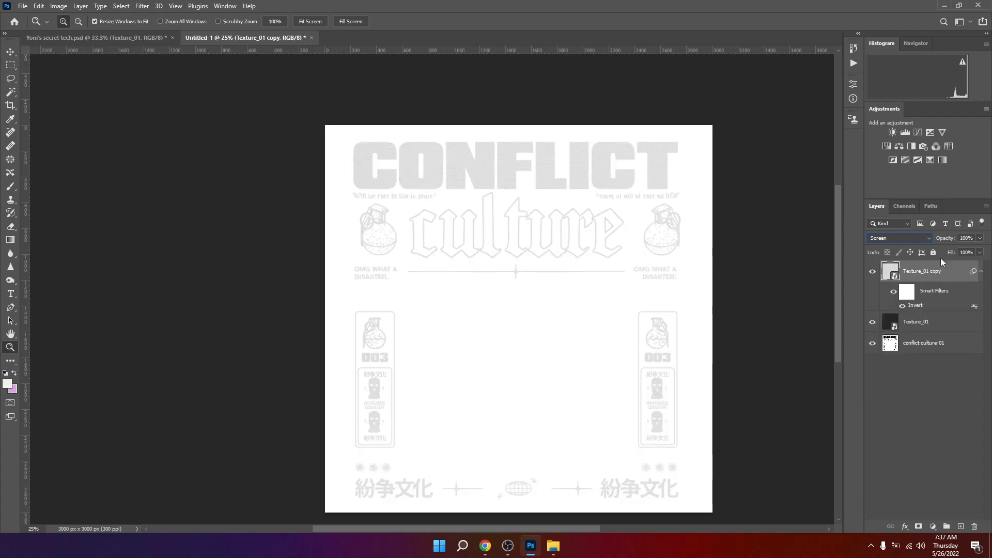
pyautogui.click(910, 237)
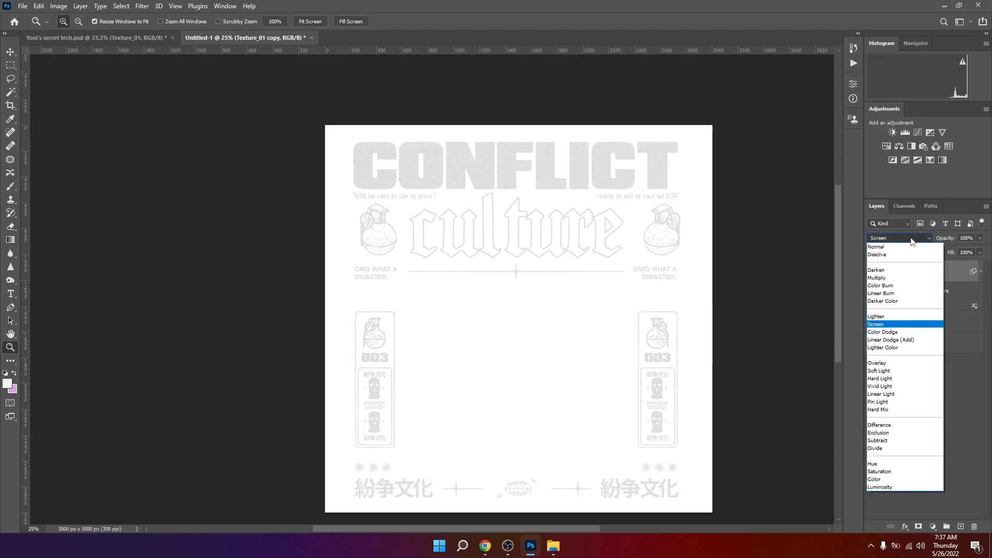
pyautogui.click(892, 277)
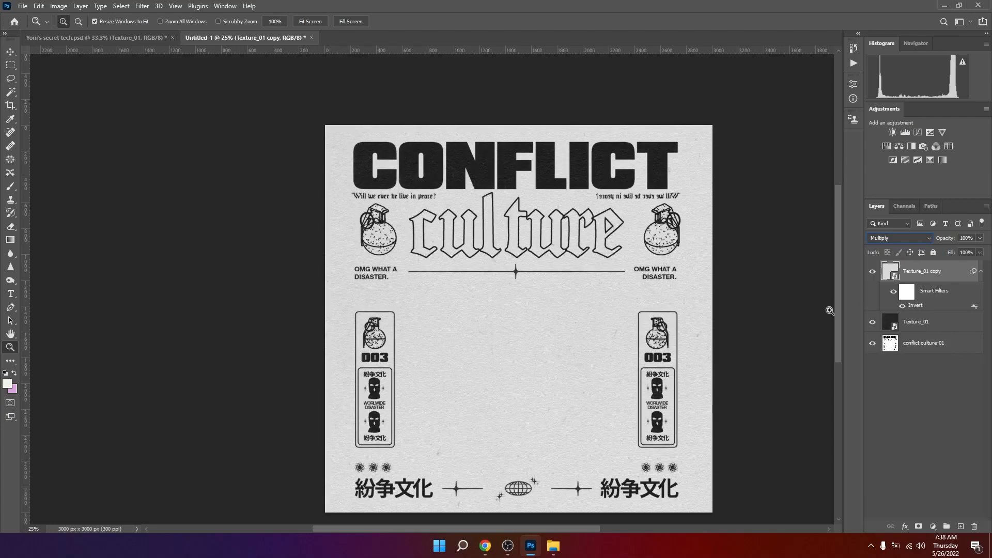
# Examine the poster lettering and background up close, first with the inverted Texture_01 copy shown and then with it hidden
pyautogui.scroll(3, 588, 304)
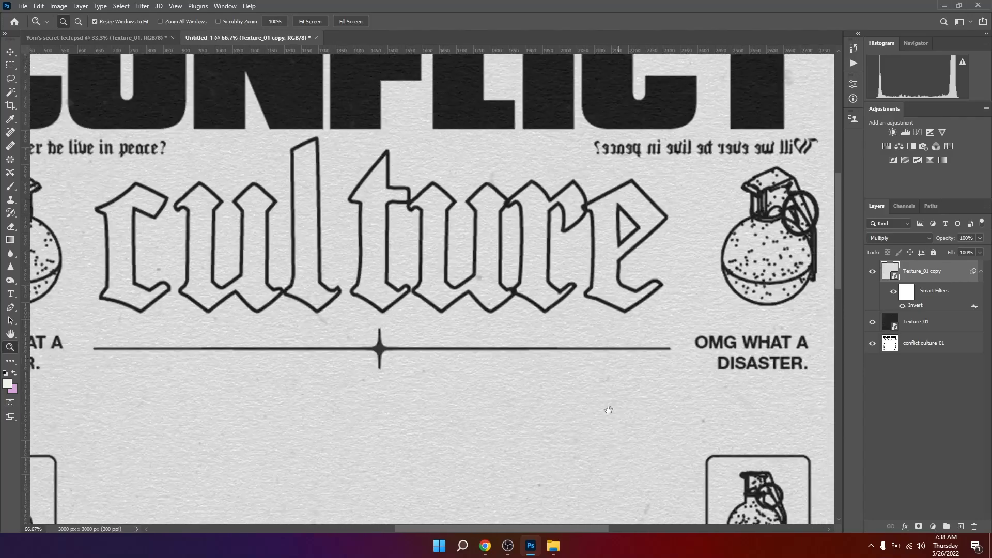
pyautogui.moveTo(621, 210); pyautogui.dragTo(636, 295)
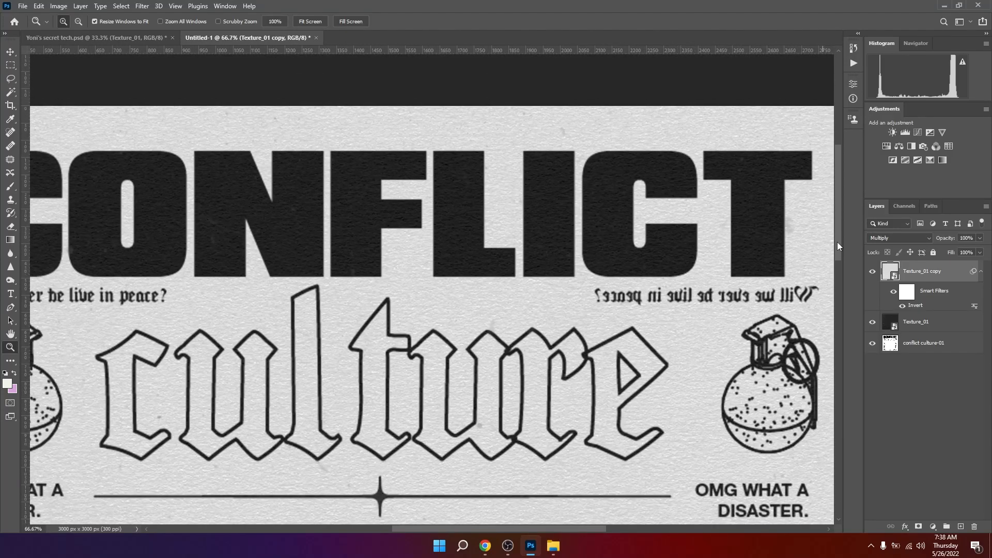
pyautogui.click(872, 272)
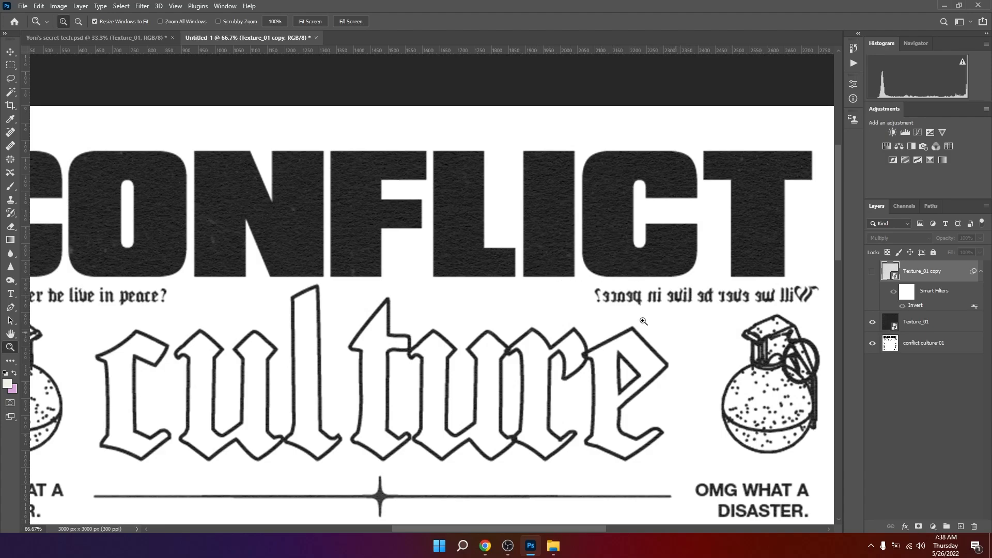
pyautogui.moveTo(746, 415); pyautogui.dragTo(677, 249)
pyautogui.moveTo(534, 321); pyautogui.dragTo(681, 330)
pyautogui.moveTo(629, 311); pyautogui.dragTo(687, 285)
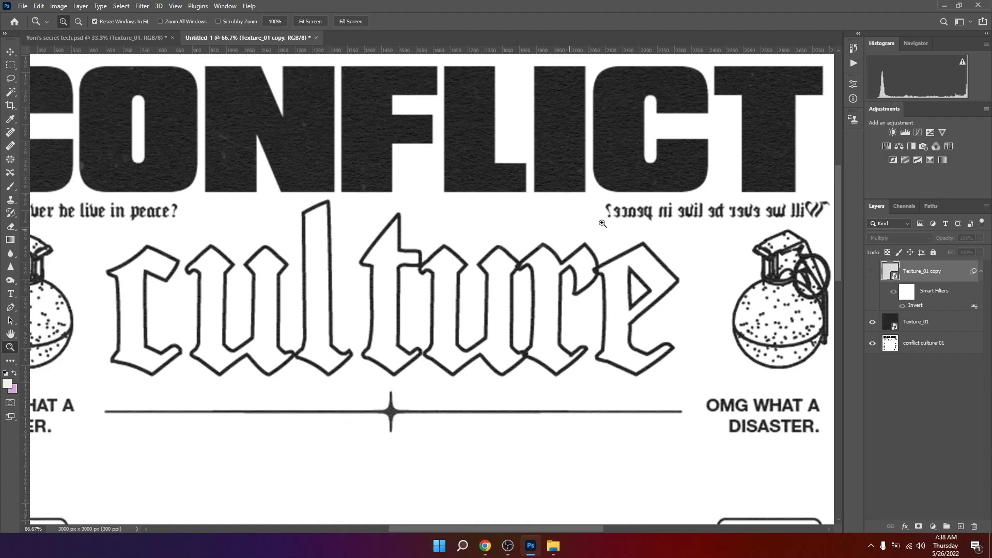
pyautogui.moveTo(718, 403); pyautogui.dragTo(564, 374)
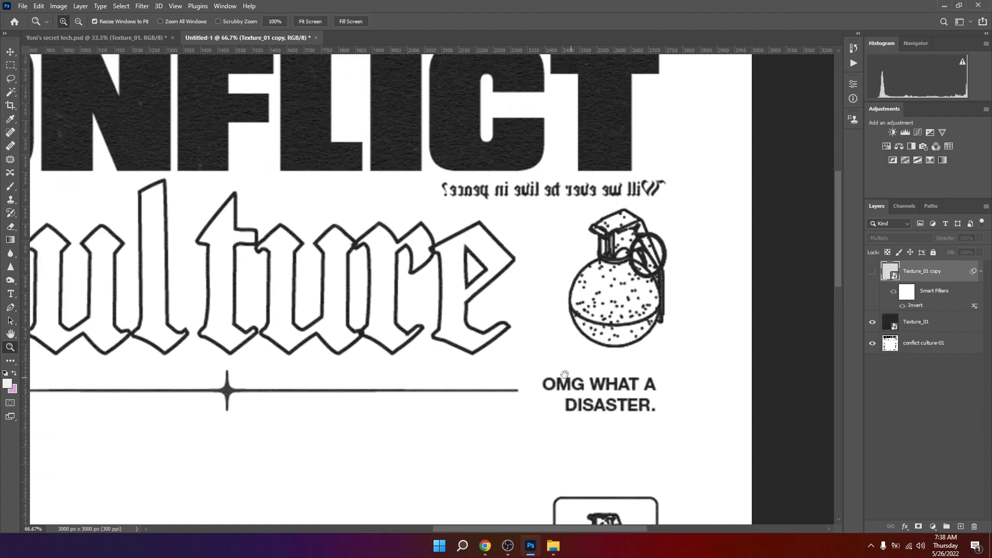
pyautogui.moveTo(560, 244); pyautogui.dragTo(607, 303)
pyautogui.moveTo(503, 302); pyautogui.dragTo(570, 298)
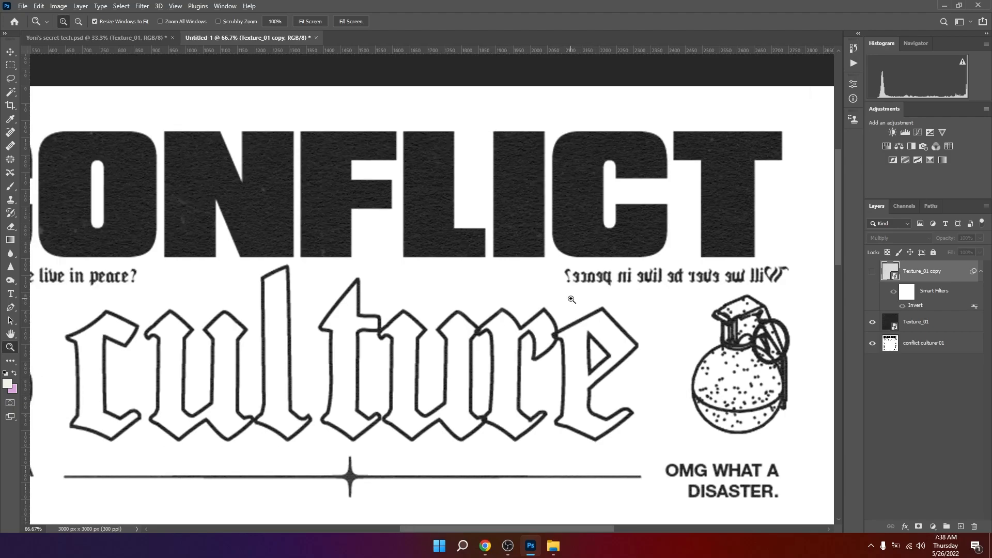
pyautogui.hotkey('ctrl', '-')
pyautogui.hotkey('ctrl', '-')
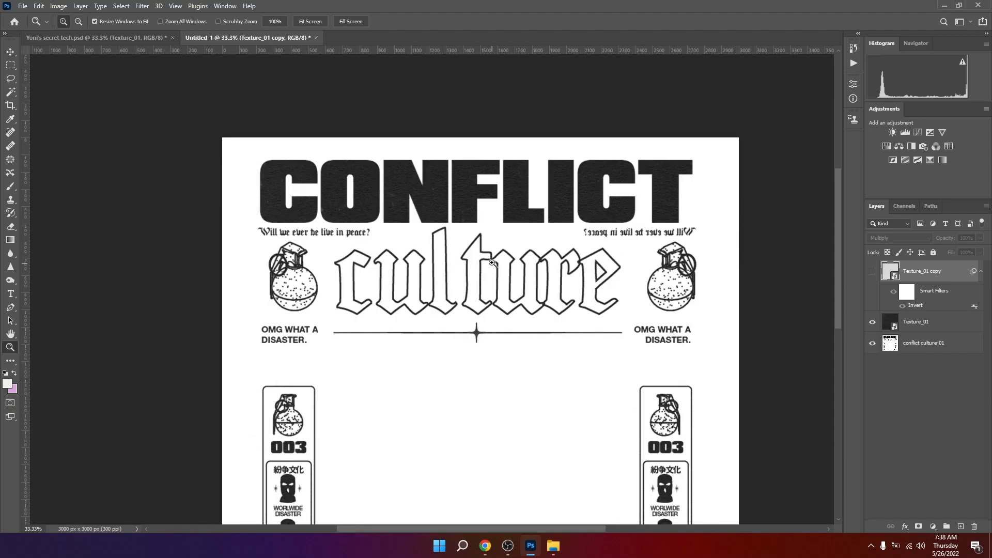
pyautogui.moveTo(486, 273); pyautogui.dragTo(513, 229)
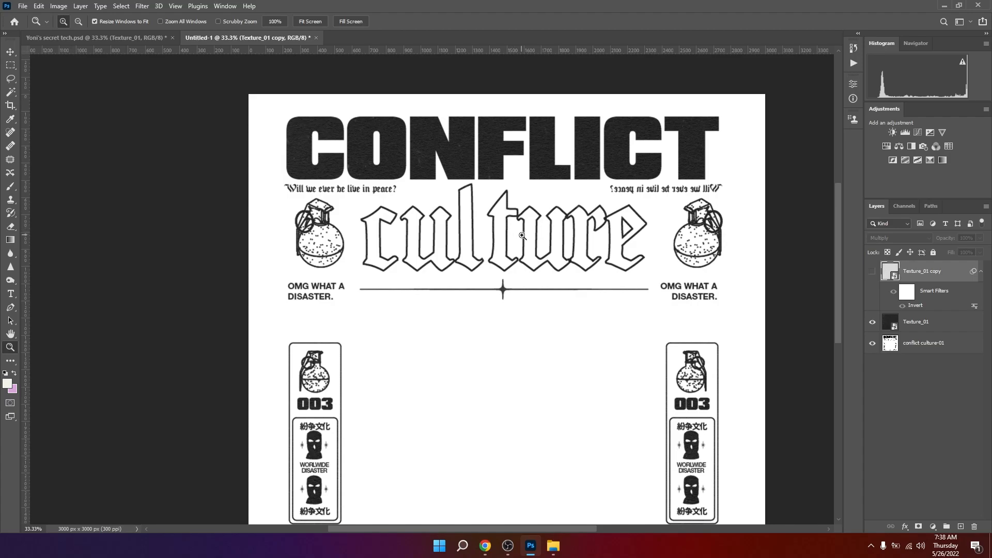
pyautogui.moveTo(553, 310); pyautogui.dragTo(536, 261)
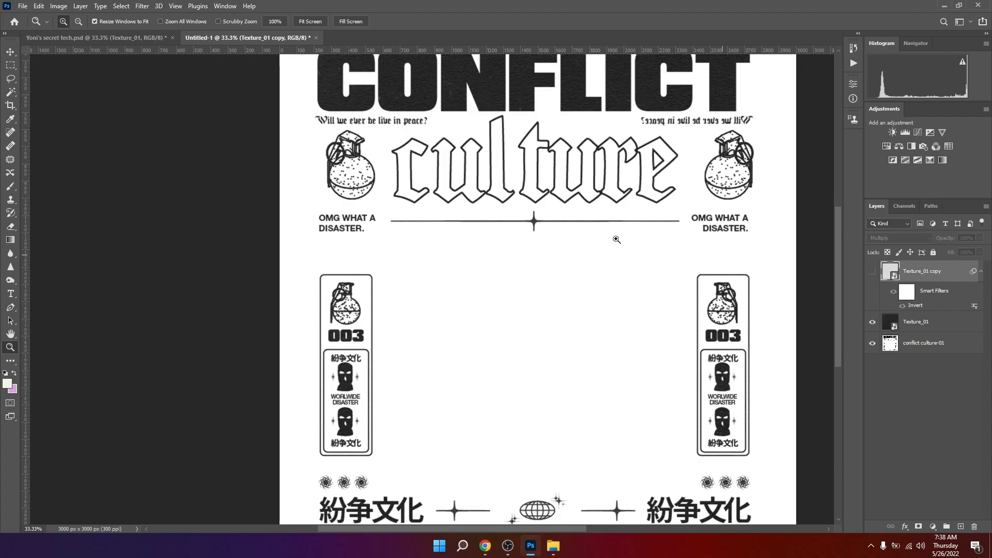
pyautogui.moveTo(715, 177); pyautogui.dragTo(695, 232)
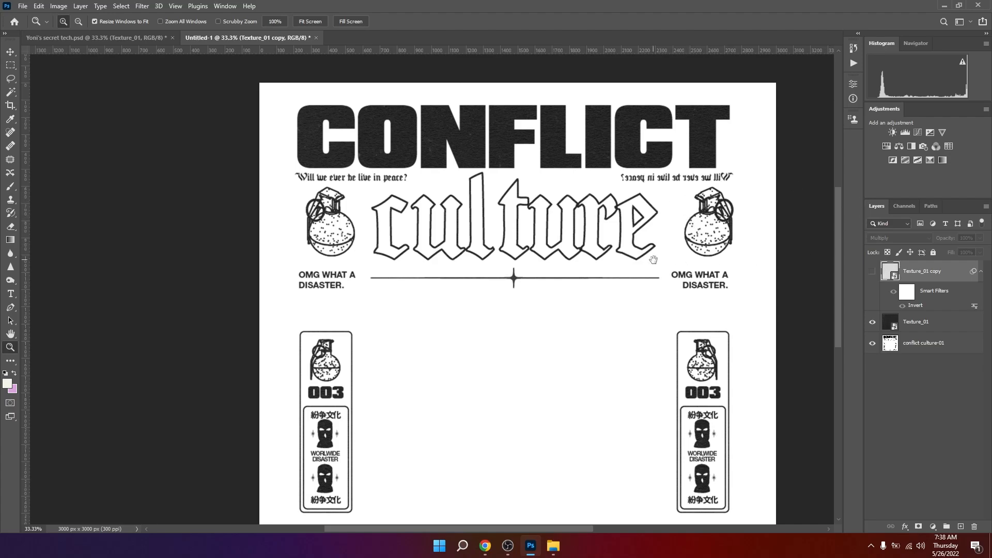
pyautogui.hscroll(3, 842, 238)
pyautogui.scroll(1, 843, 238)
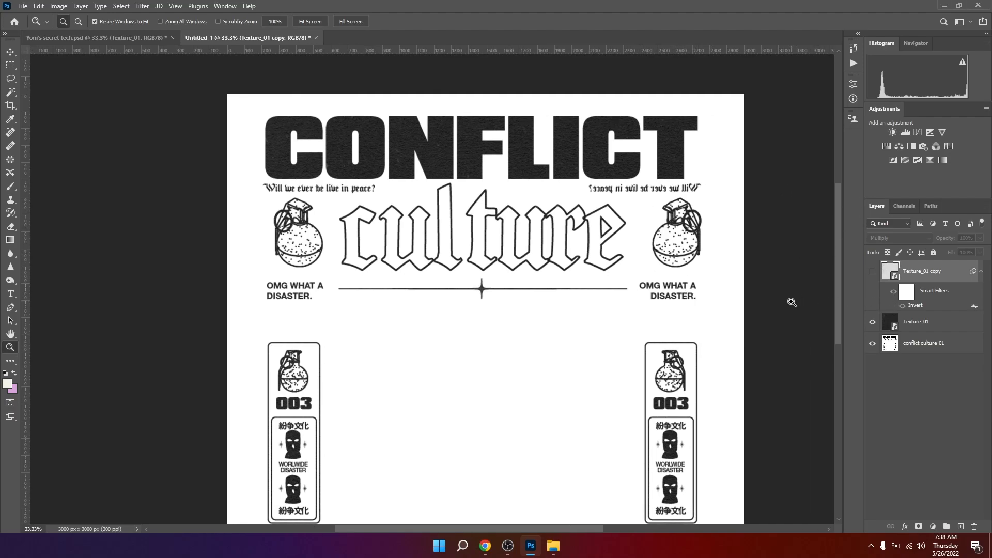
# Show the inverted Texture_01 copy again and inspect the paper grain around the lettering and the grenade
pyautogui.click(871, 274)
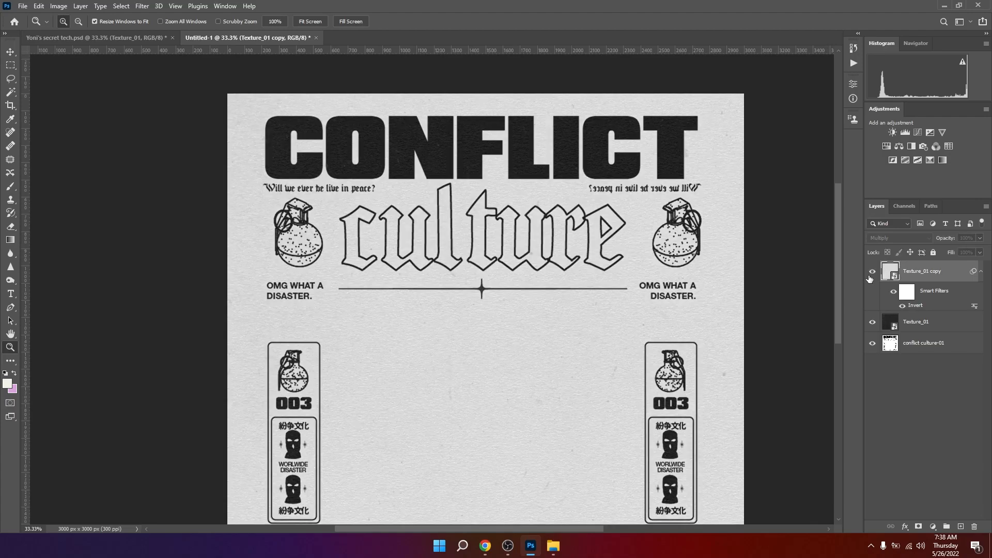
pyautogui.click(643, 264)
pyautogui.click(643, 265)
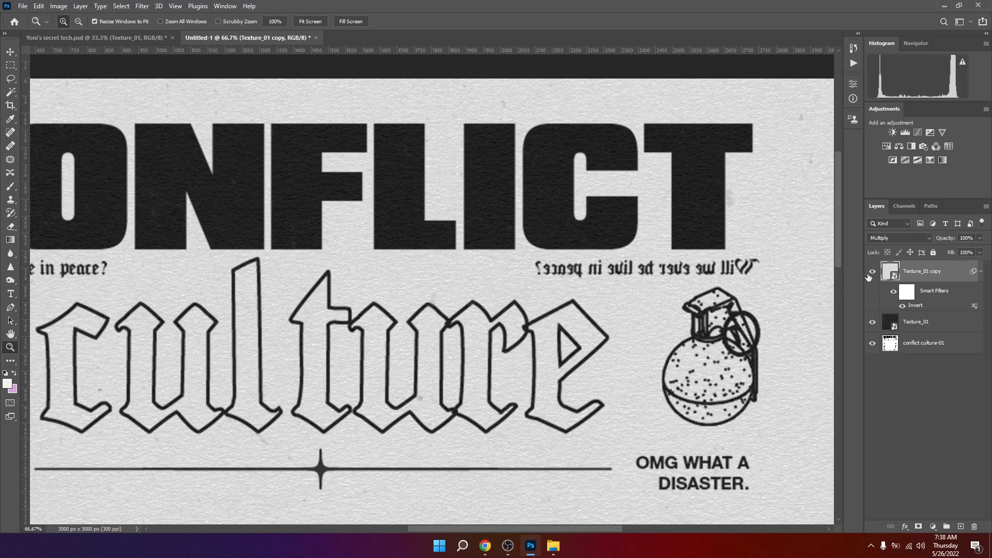
pyautogui.moveTo(684, 327); pyautogui.dragTo(678, 284)
pyautogui.hotkey('ctrl', '-')
pyautogui.hotkey('ctrl', '-')
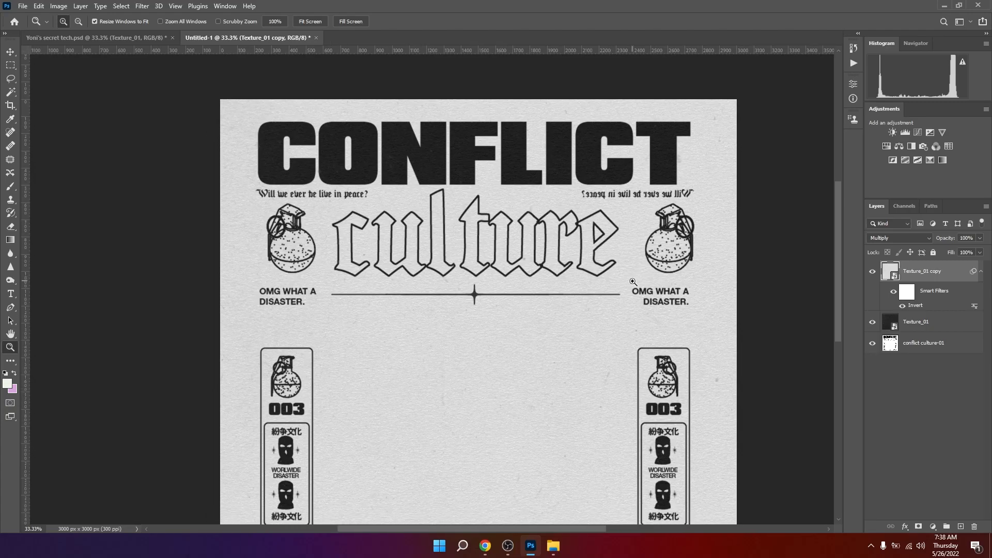
pyautogui.click(666, 270)
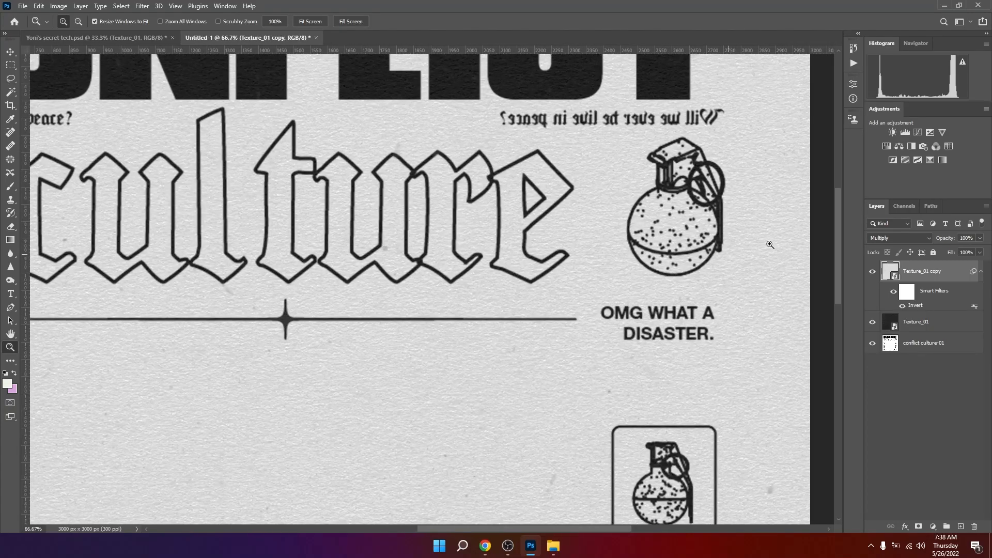
pyautogui.moveTo(810, 240); pyautogui.dragTo(790, 298)
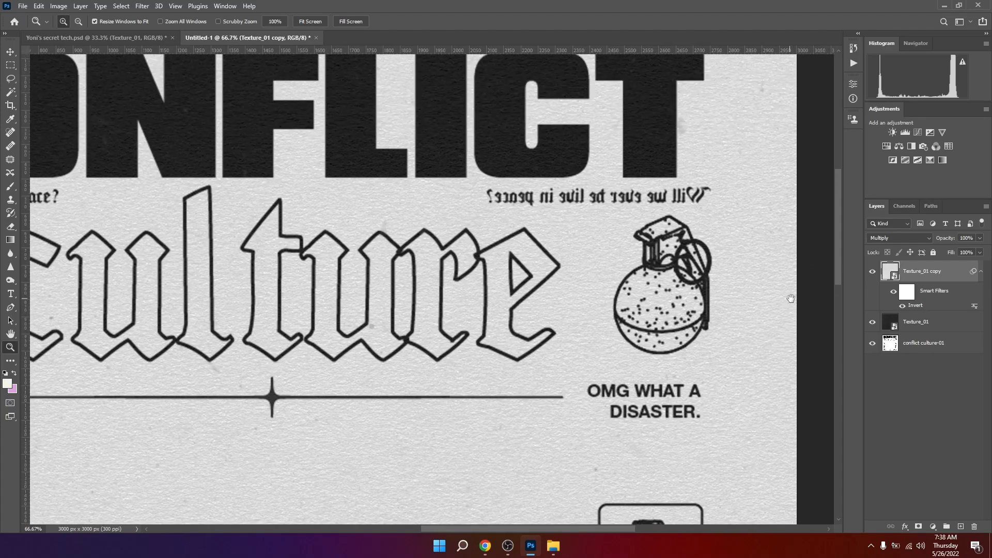
# Compare the artwork with the texture layers toggled off and on, and inspect the title lettering at 100% zoom
pyautogui.click(871, 271)
pyautogui.click(872, 272)
pyautogui.click(873, 273)
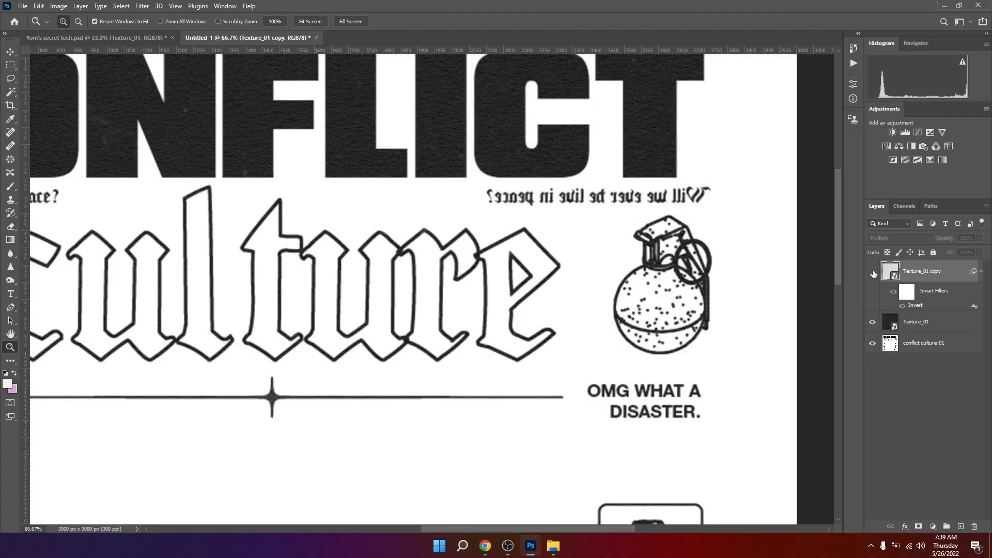
pyautogui.click(873, 274)
pyautogui.scroll(3, 790, 273)
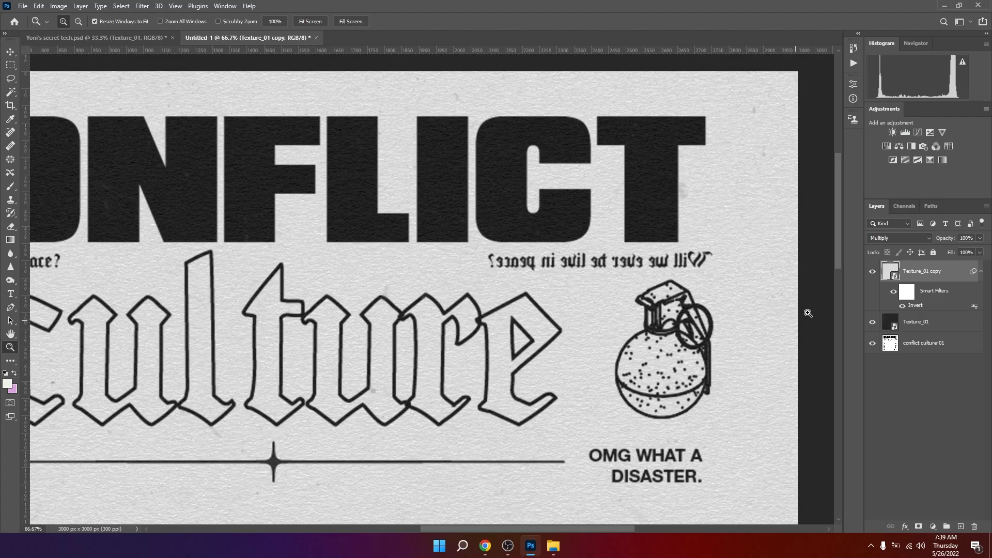
pyautogui.click(872, 323)
pyautogui.click(873, 272)
pyautogui.click(873, 272)
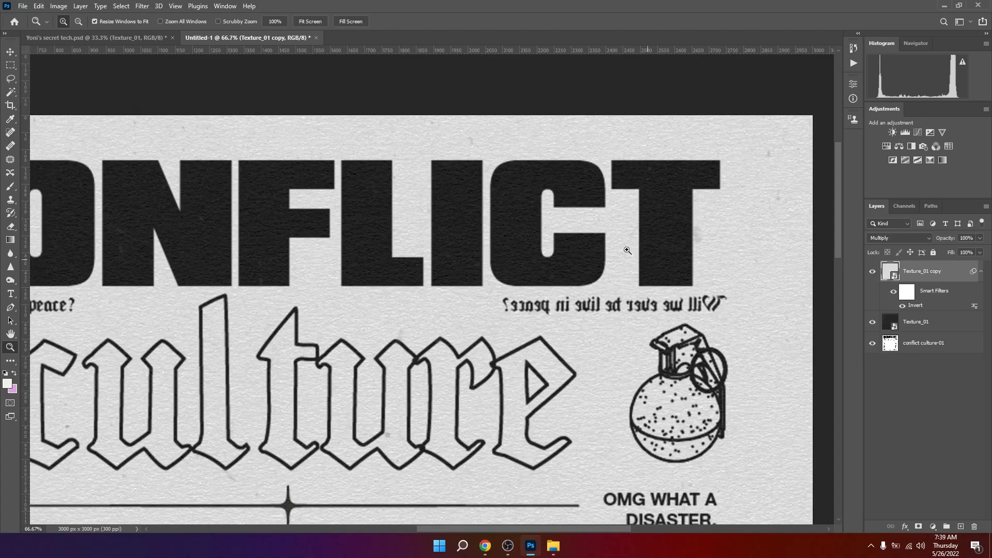
pyautogui.click(627, 250)
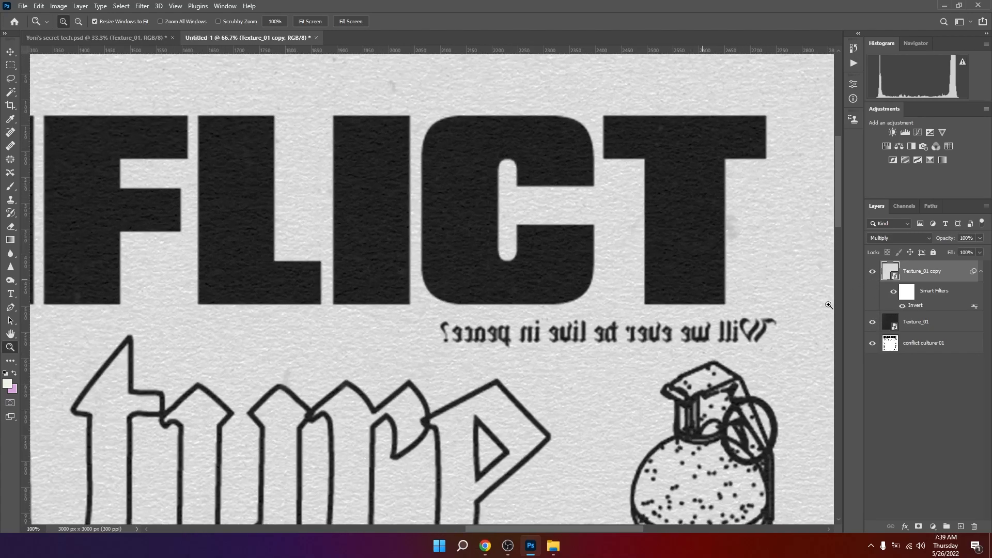
# Add 5% Gaussian monochromatic noise to the original Texture_01 layer
pyautogui.click(927, 333)
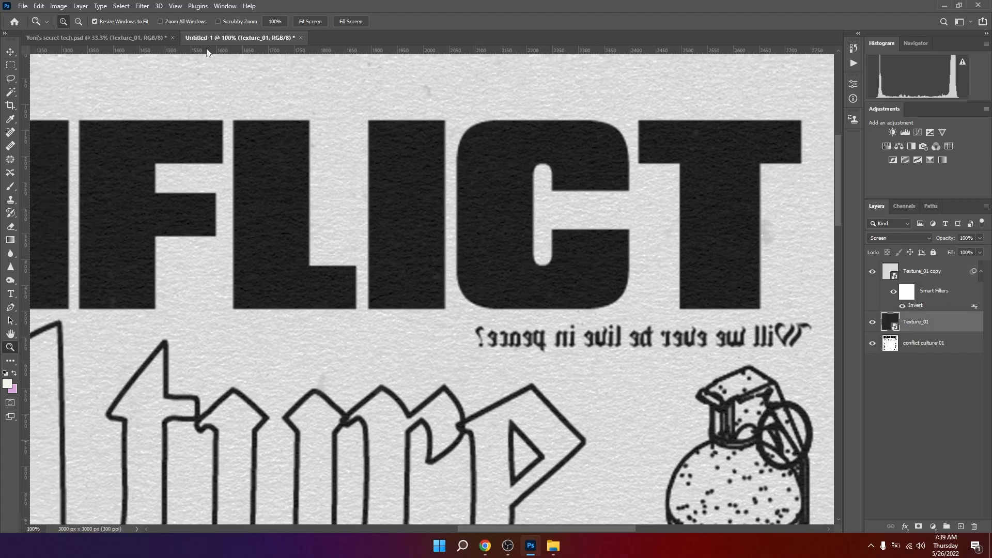
pyautogui.click(147, 7)
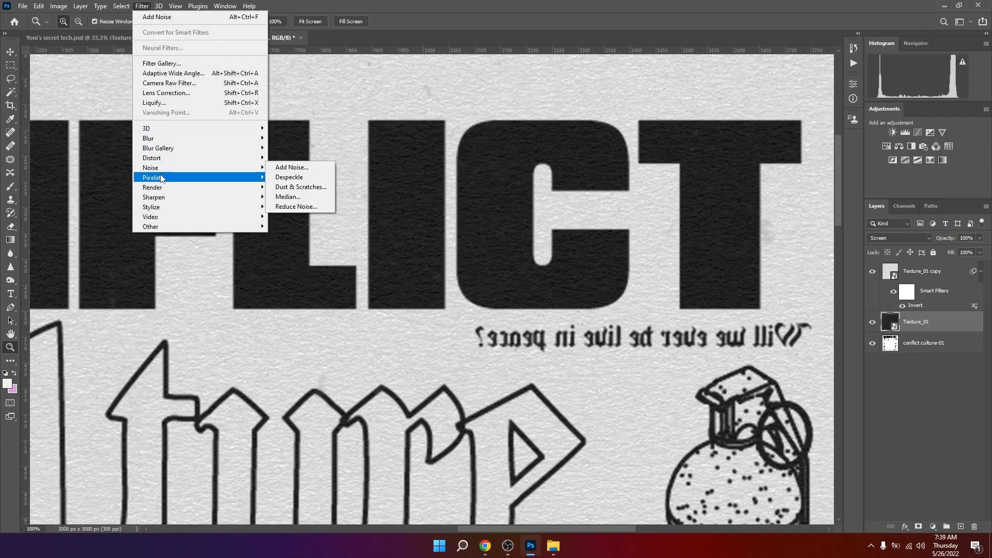
pyautogui.moveTo(155, 167)
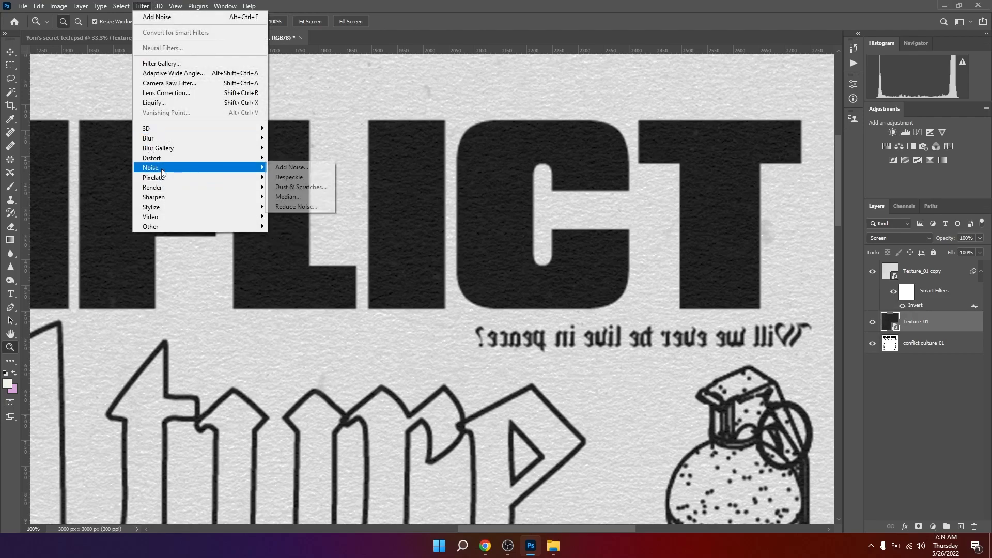
pyautogui.click(292, 167)
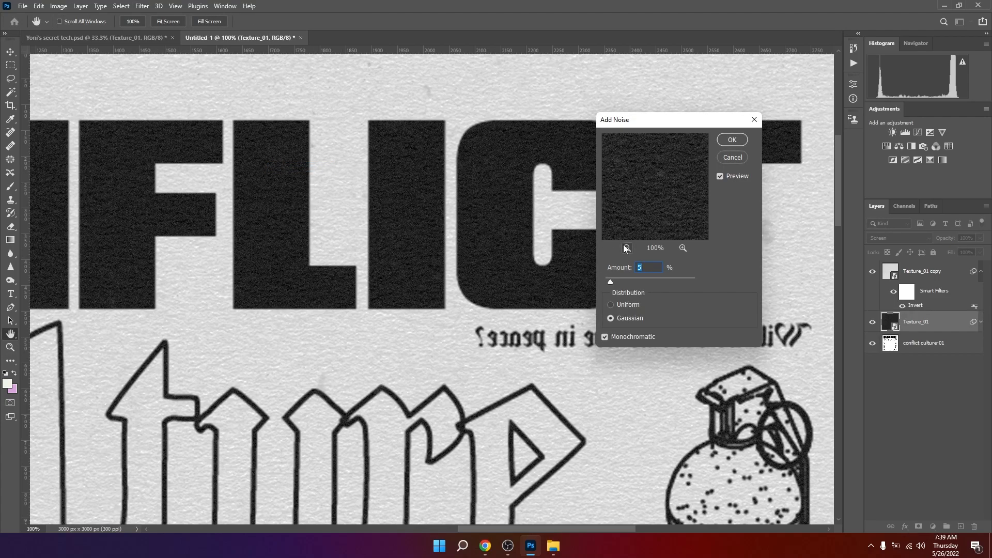
pyautogui.press('Return')
pyautogui.press('z')
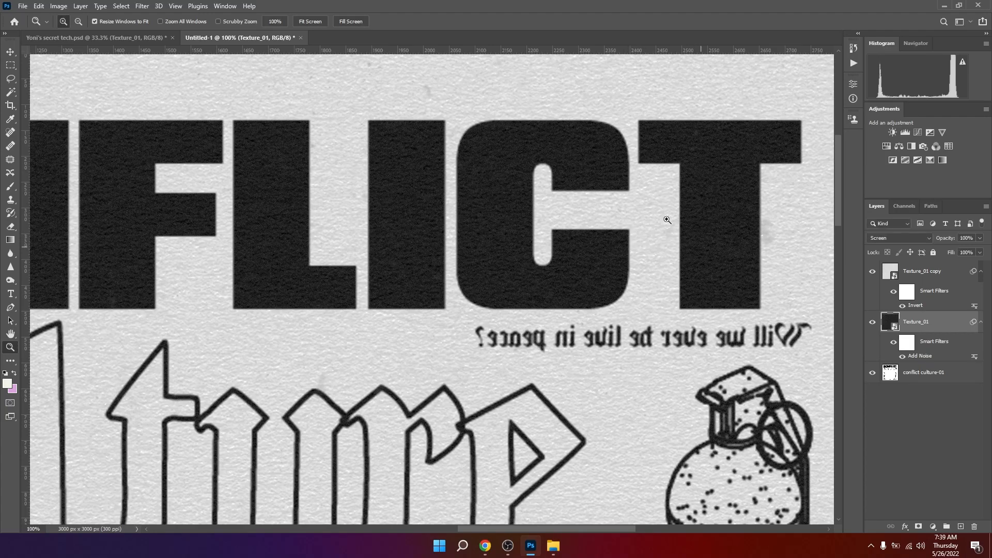
# Apply a Brightness/Contrast adjustment to the original Texture_01 layer with brightness 23 and contrast -11
pyautogui.click(61, 7)
pyautogui.moveTo(77, 33)
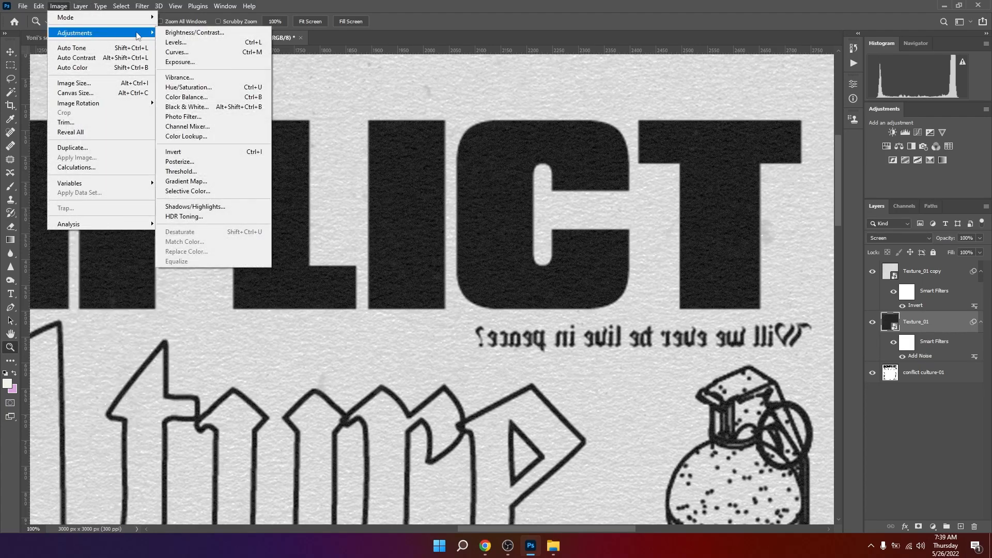
pyautogui.click(191, 32)
pyautogui.moveTo(631, 193); pyautogui.dragTo(635, 167)
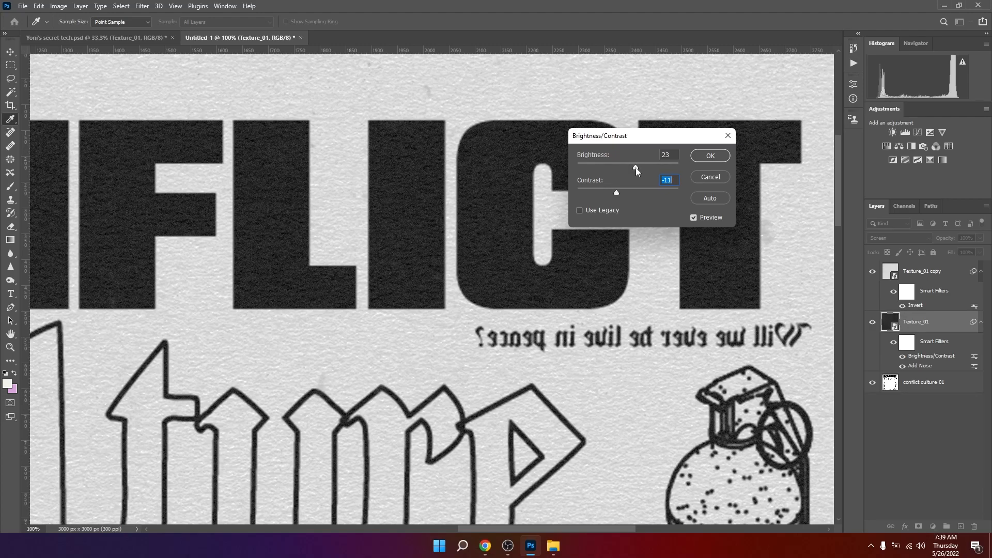
pyautogui.click(720, 155)
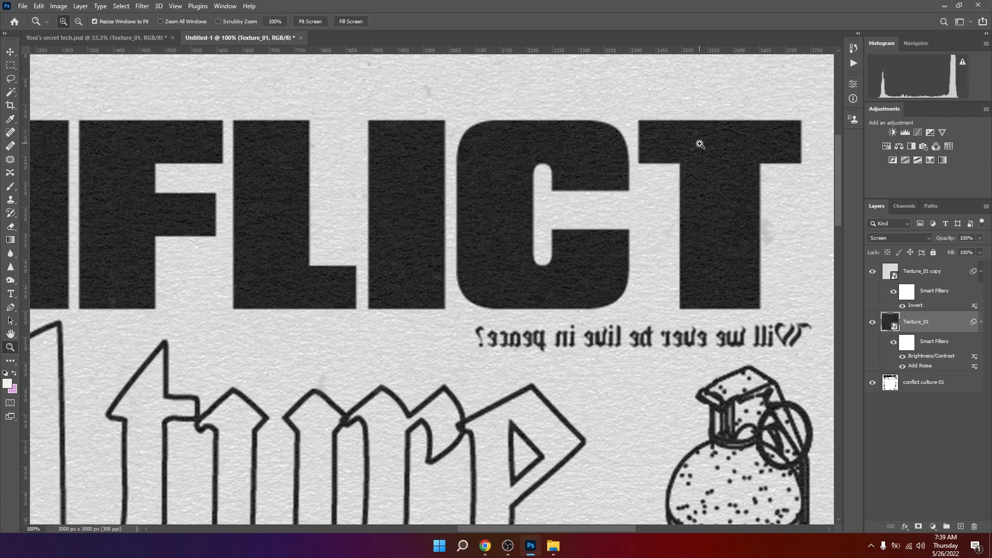
# Inspect the noise and grain in the title lettering and the surrounding paper background at 300% zoom
pyautogui.moveTo(699, 144); pyautogui.dragTo(558, 290)
pyautogui.moveTo(600, 319); pyautogui.dragTo(572, 273)
pyautogui.click(571, 273)
pyautogui.click(731, 380)
pyautogui.moveTo(731, 381); pyautogui.dragTo(365, 321)
pyautogui.hscroll(-3, 555, 341)
pyautogui.moveTo(557, 321); pyautogui.dragTo(553, 336)
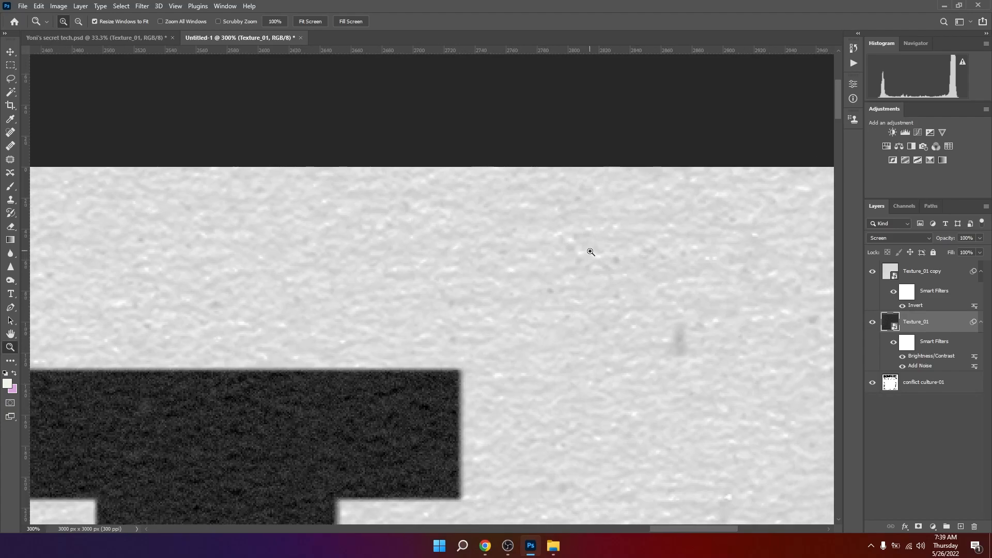
pyautogui.moveTo(642, 279); pyautogui.dragTo(603, 284)
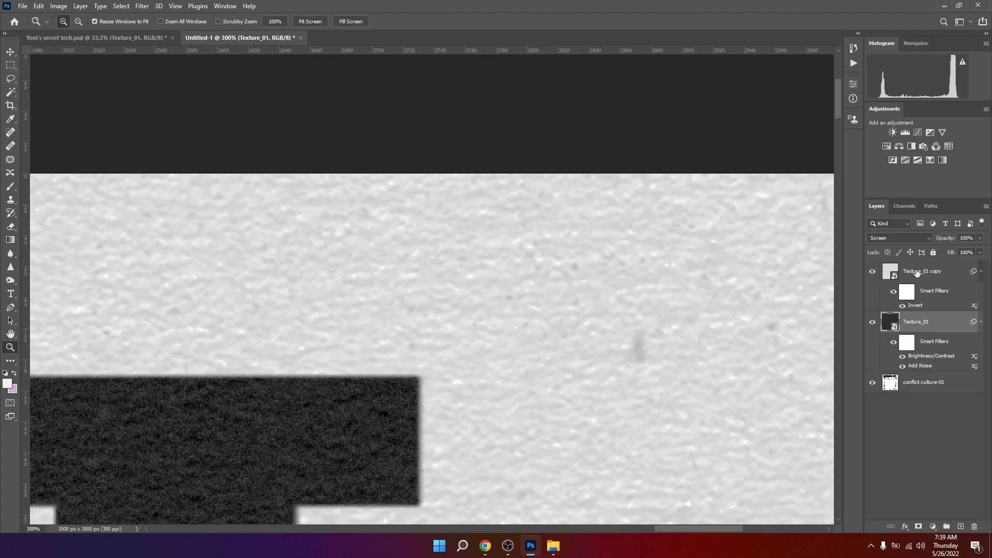
# Apply a Brightness/Contrast adjustment to the Texture_01 copy layer, raising brightness to 34 and slightly increasing the contrast
pyautogui.click(917, 272)
pyautogui.click(59, 6)
pyautogui.moveTo(91, 34)
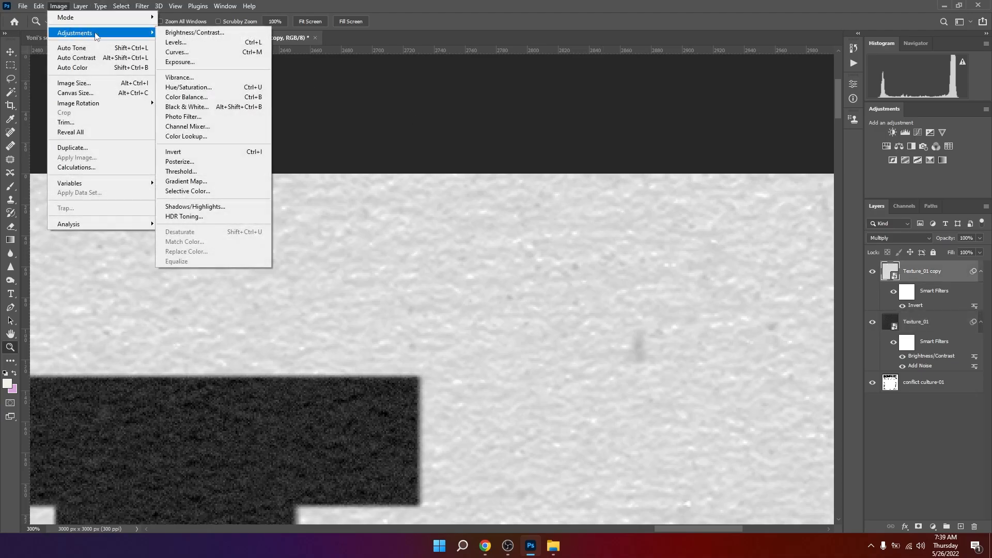
pyautogui.click(194, 32)
pyautogui.moveTo(628, 169); pyautogui.dragTo(640, 166)
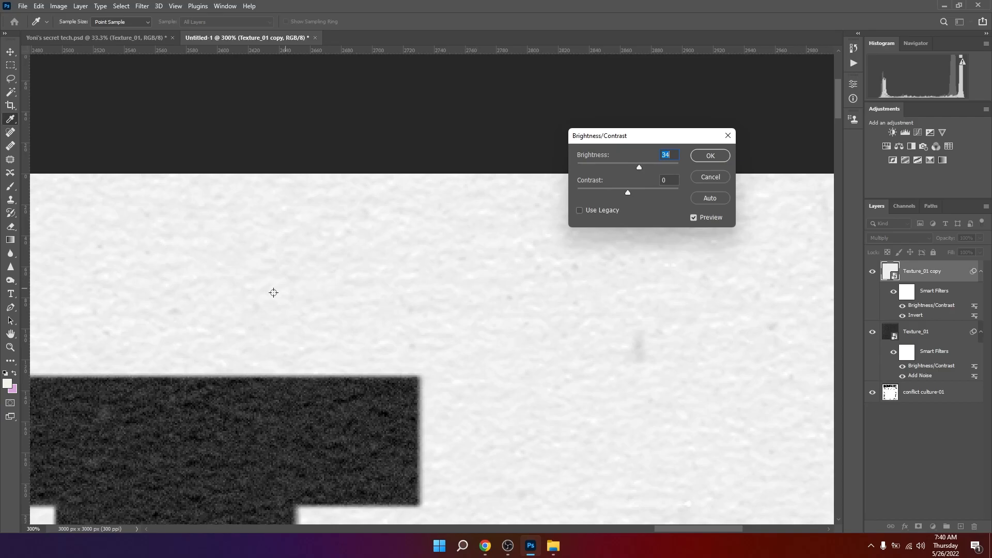
pyautogui.moveTo(626, 191); pyautogui.dragTo(635, 192)
pyautogui.click(709, 155)
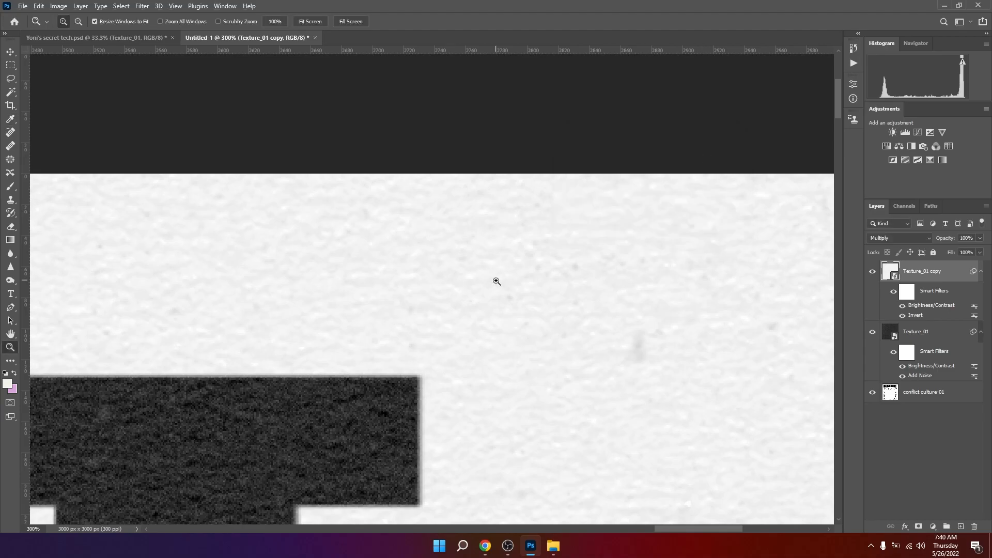
# Examine the brightened paper grain around the title lettering at 100% and 400% zoom
pyautogui.keyDown('alt'); pyautogui.click(495, 279); pyautogui.keyUp('alt')
pyautogui.keyDown('alt'); pyautogui.click(495, 279); pyautogui.keyUp('alt')
pyautogui.moveTo(385, 308); pyautogui.dragTo(664, 102)
pyautogui.scroll(3, 509, 193)
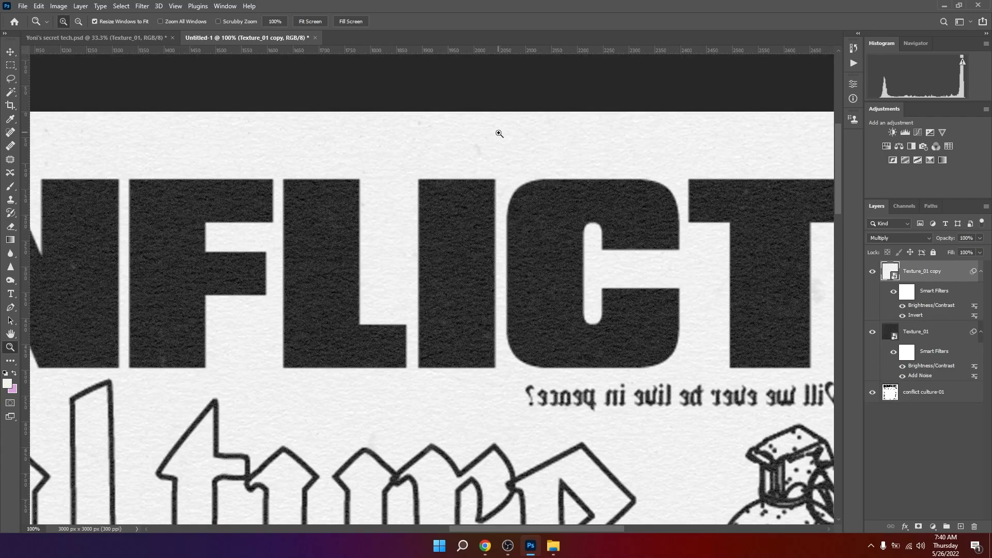
pyautogui.click(498, 133)
pyautogui.click(498, 133)
pyautogui.click(493, 132)
pyautogui.moveTo(491, 131); pyautogui.dragTo(586, 205)
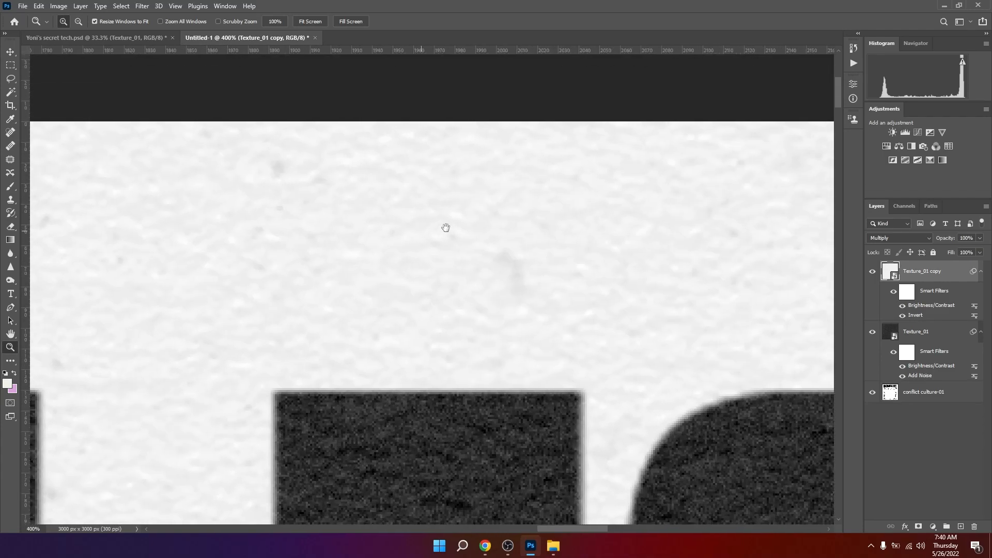
pyautogui.hscroll(-3, 436, 226)
# Add 2% Gaussian monochromatic noise to the Texture_01 copy layer
pyautogui.click(142, 6)
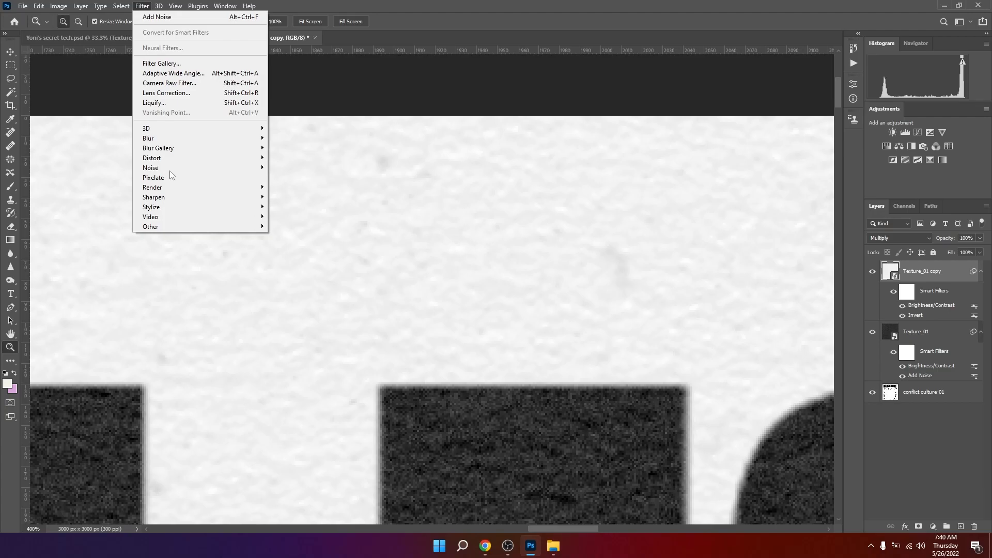
pyautogui.moveTo(172, 168)
pyautogui.click(293, 169)
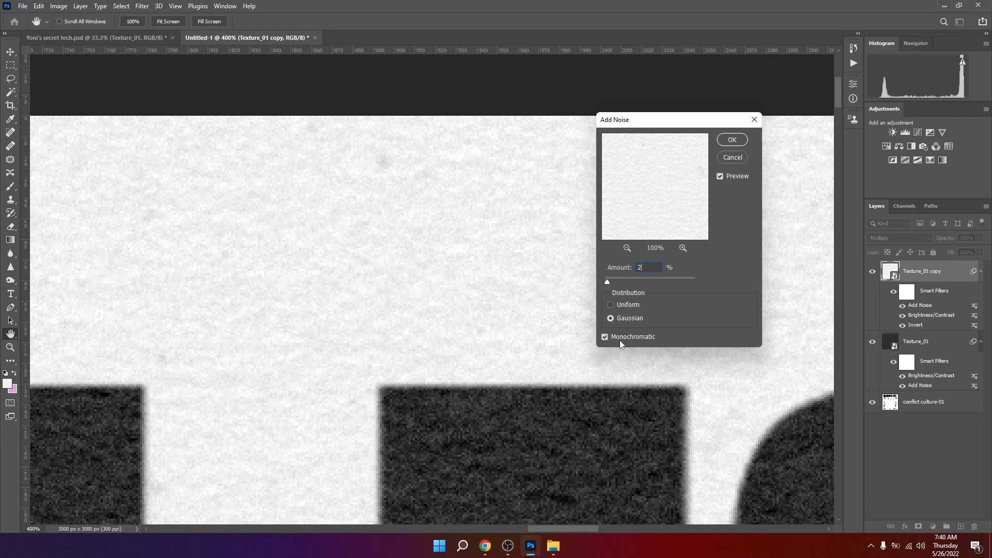
pyautogui.click(606, 337)
pyautogui.click(727, 141)
# Examine the paper texture across the whole poster and close up on the title, lettering and grenade artwork
pyautogui.hotkey('ctrl', '0')
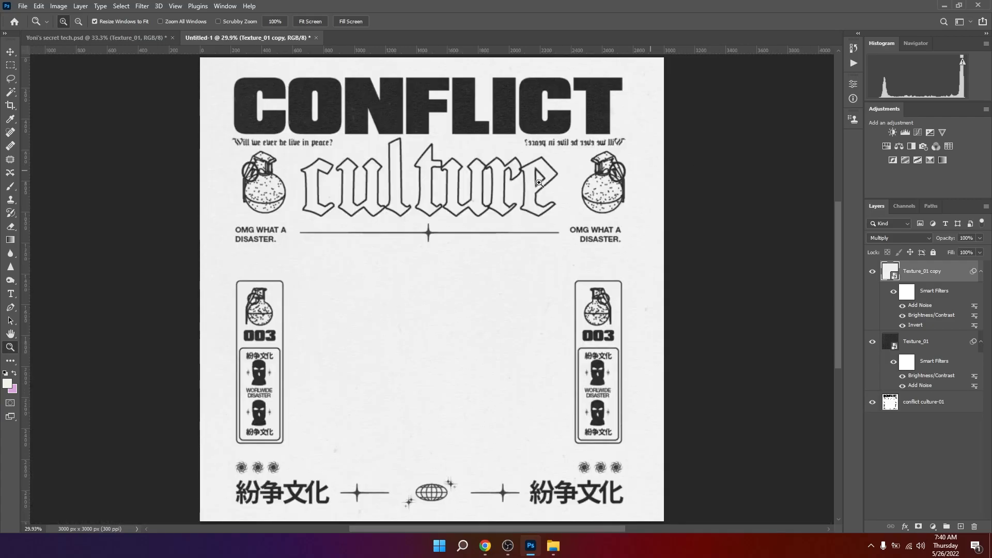
pyautogui.click(499, 183)
pyautogui.moveTo(499, 183); pyautogui.dragTo(508, 429)
pyautogui.click(535, 241)
pyautogui.click(534, 241)
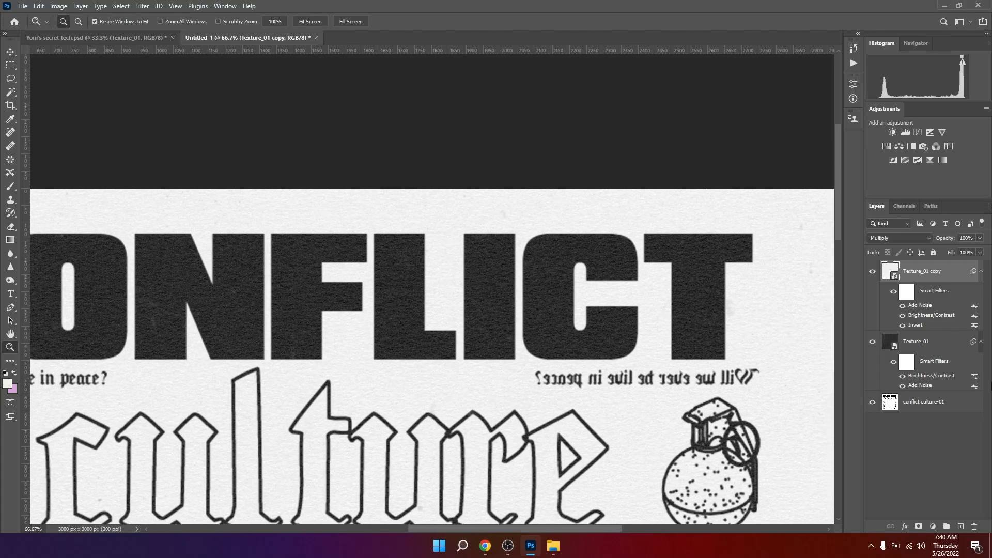
pyautogui.moveTo(594, 390); pyautogui.dragTo(521, 305)
pyautogui.moveTo(447, 326); pyautogui.dragTo(532, 314)
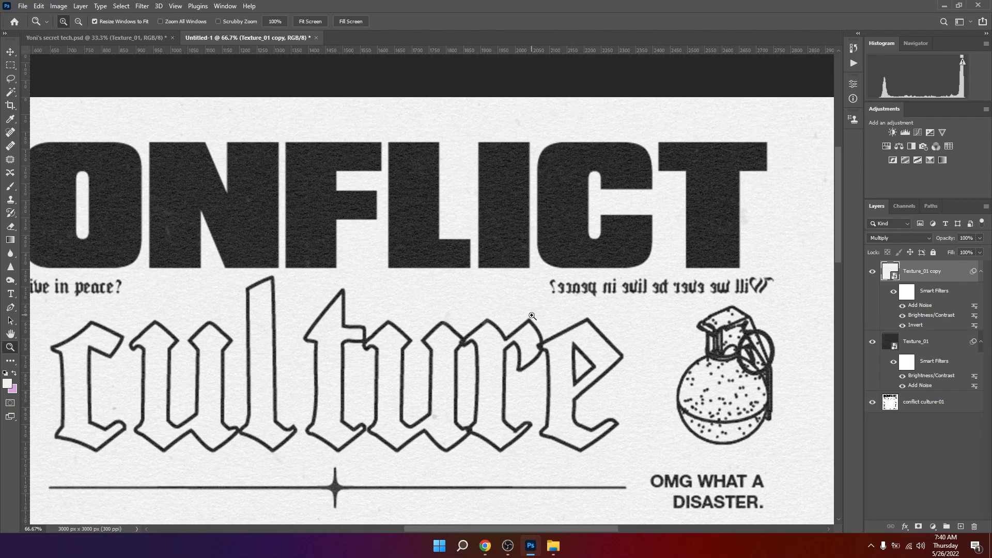
pyautogui.moveTo(684, 326); pyautogui.dragTo(552, 319)
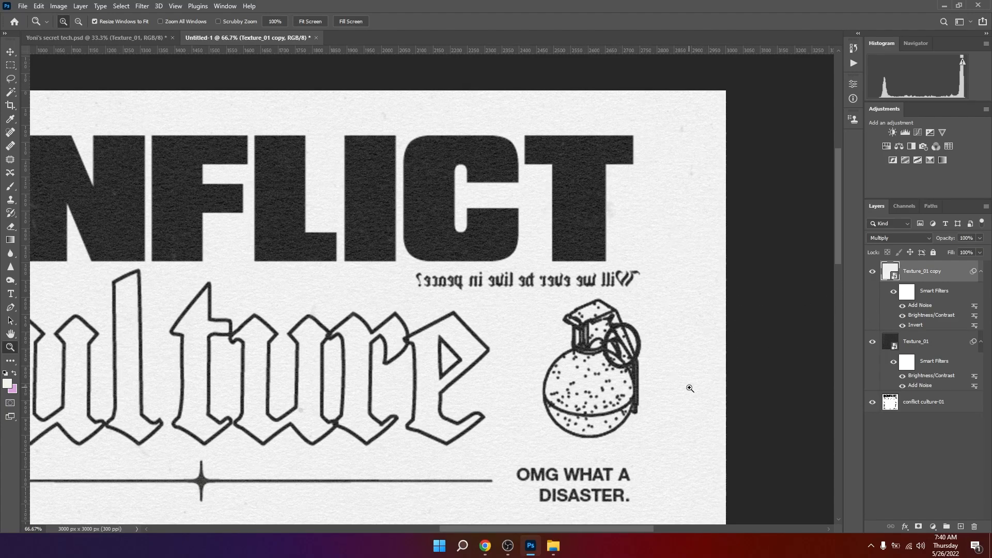
pyautogui.moveTo(494, 411); pyautogui.dragTo(587, 365)
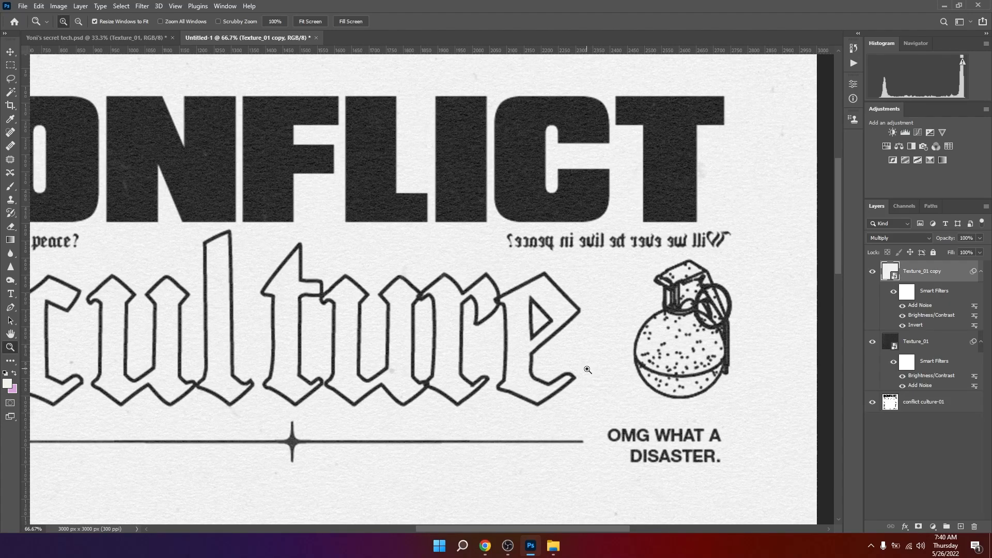
pyautogui.keyDown('alt'); pyautogui.click(587, 369); pyautogui.keyUp('alt')
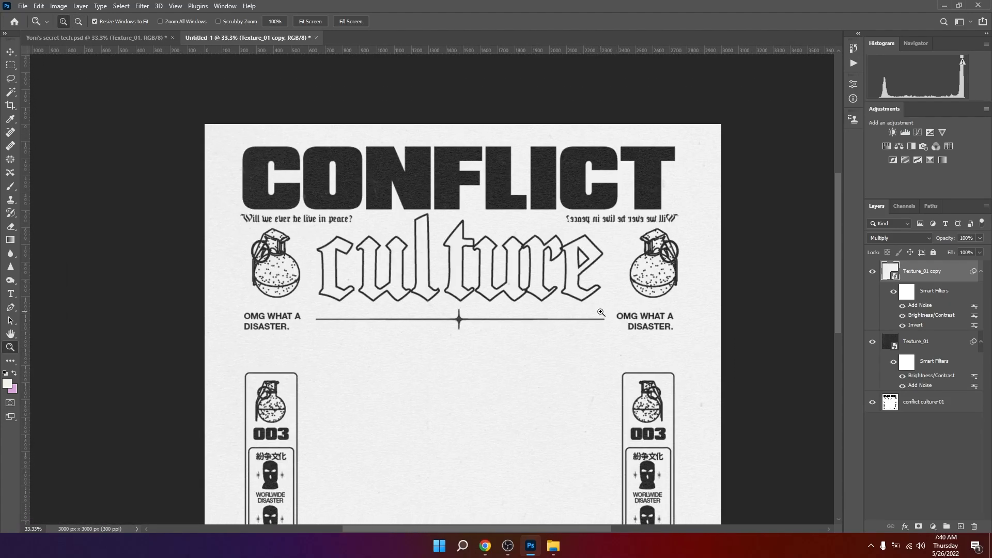
pyautogui.keyDown('alt'); pyautogui.click(601, 313); pyautogui.keyUp('alt')
pyautogui.moveTo(599, 344); pyautogui.dragTo(590, 269)
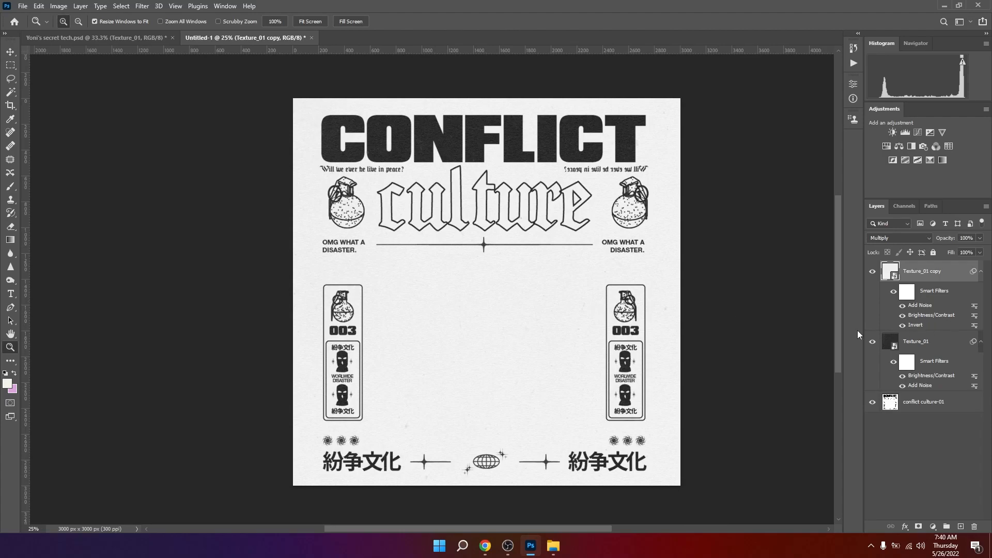
pyautogui.moveTo(582, 314); pyautogui.dragTo(601, 334)
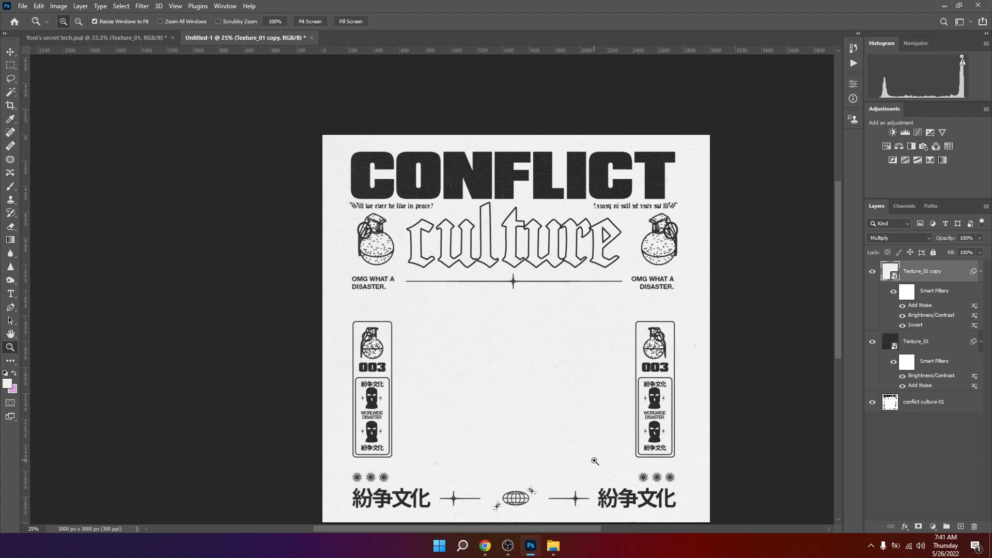
# Place the Texture_09 image from the Textures folder in File Explorer into the open Photoshop poster document
pyautogui.moveTo(565, 551)
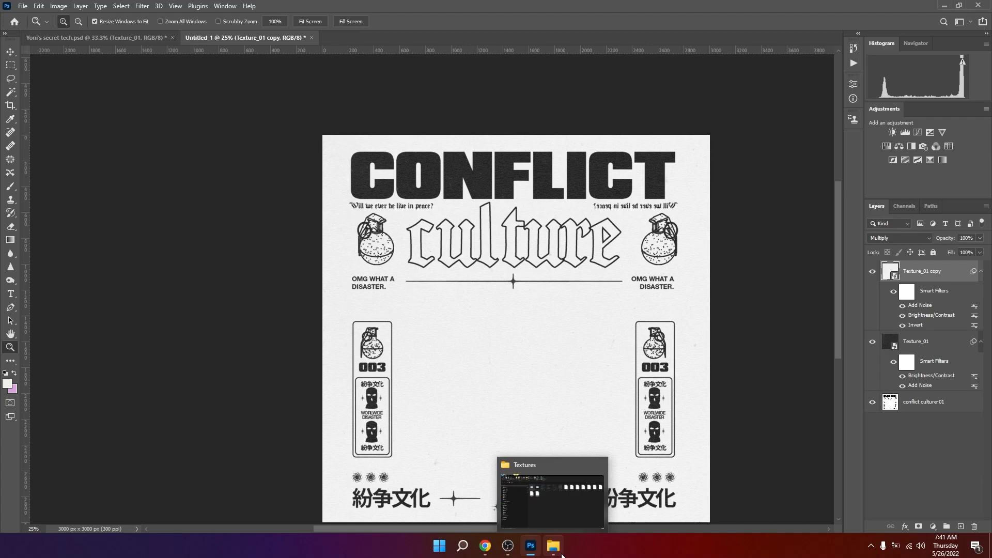
pyautogui.click(562, 553)
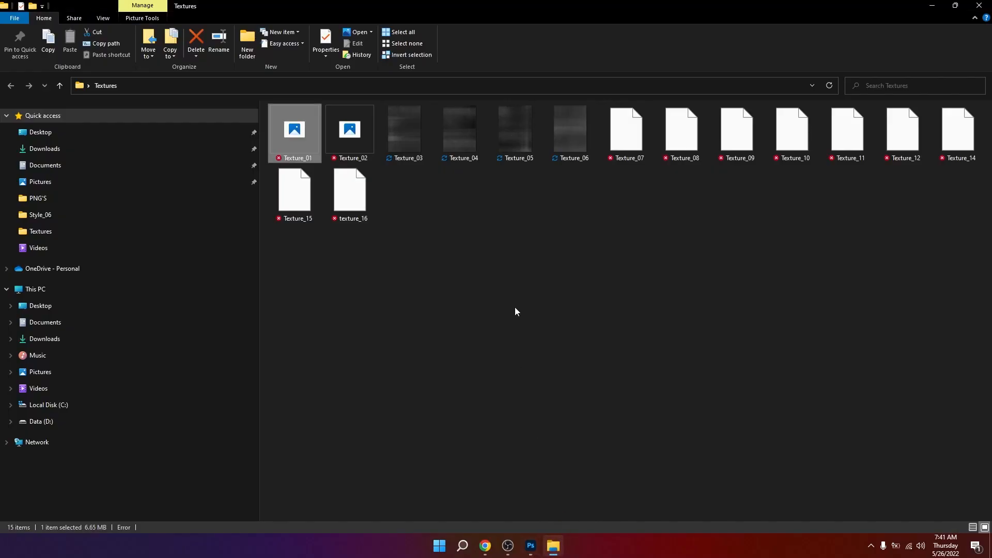
pyautogui.moveTo(522, 163)
pyautogui.mouseDown()
pyautogui.moveTo(571, 304)
pyautogui.moveTo(522, 169)
pyautogui.mouseUp()
pyautogui.click(640, 345)
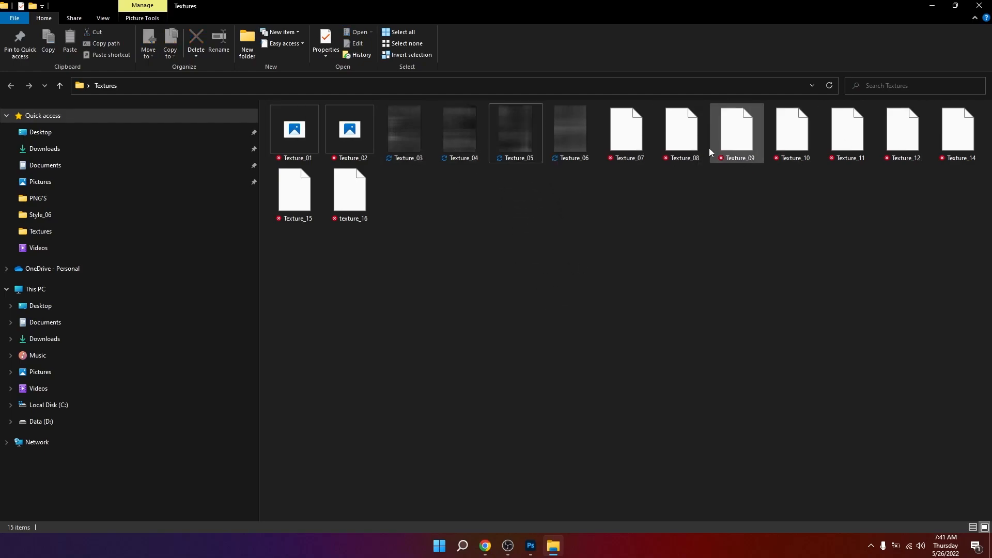
pyautogui.click(732, 135)
pyautogui.moveTo(736, 136); pyautogui.dragTo(589, 359)
pyautogui.hotkey('alt', 'Tab')
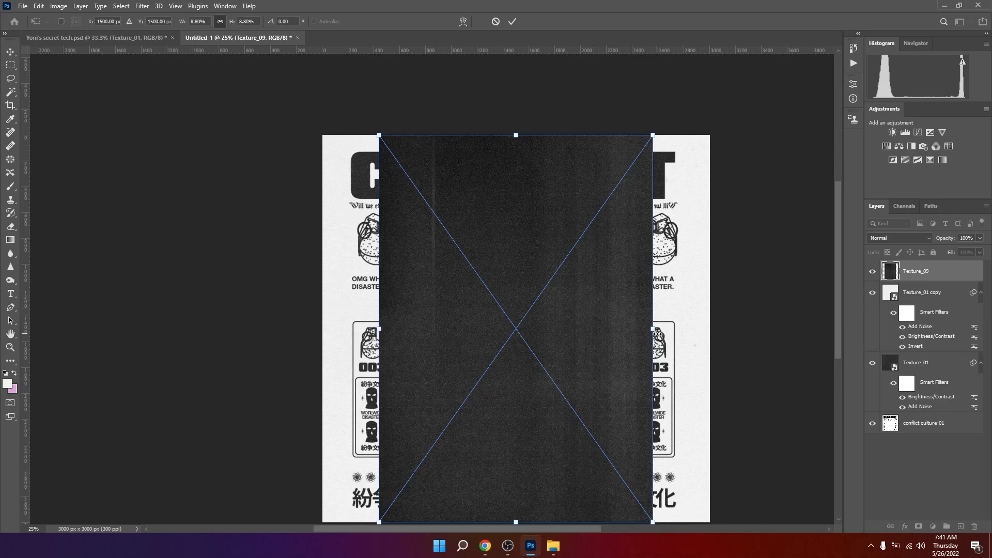
# Stretch the placed Texture_09 image horizontally to cover the full canvas width and commit the transform
pyautogui.moveTo(654, 330); pyautogui.dragTo(712, 330)
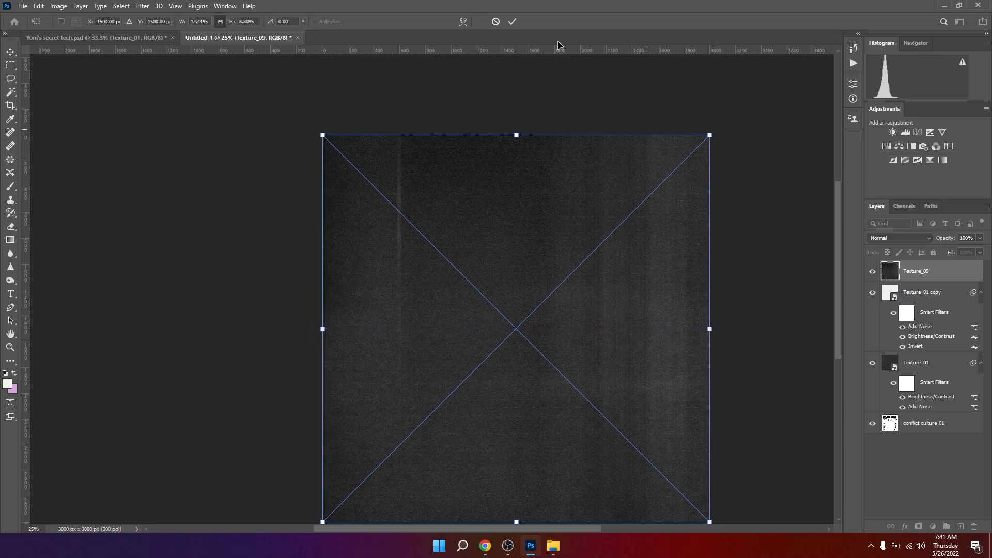
pyautogui.click(514, 22)
pyautogui.press('z')
# Set the Texture_09 layer to the Screen blend mode and lower its fill to 48%
pyautogui.click(908, 239)
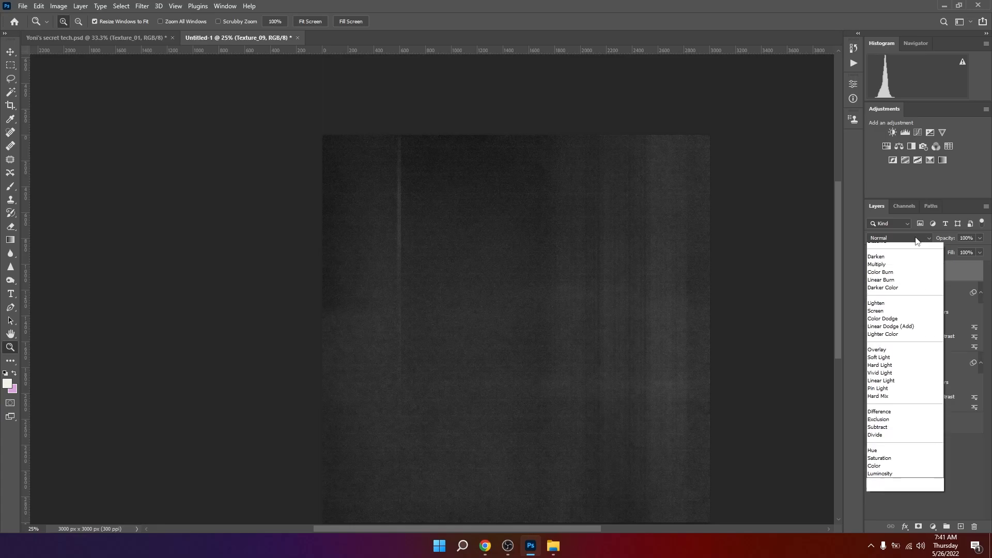
pyautogui.click(874, 324)
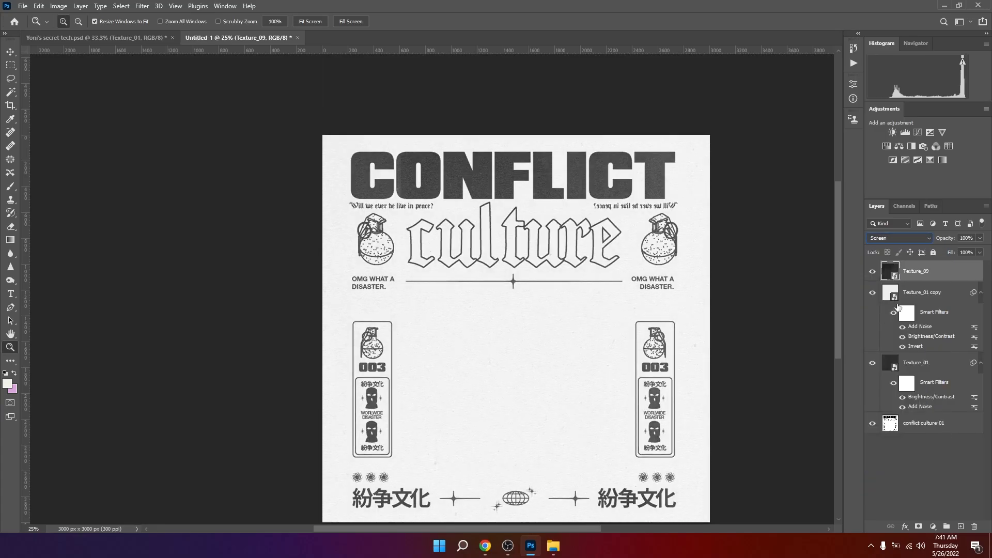
pyautogui.click(980, 252)
pyautogui.moveTo(944, 263); pyautogui.dragTo(958, 264)
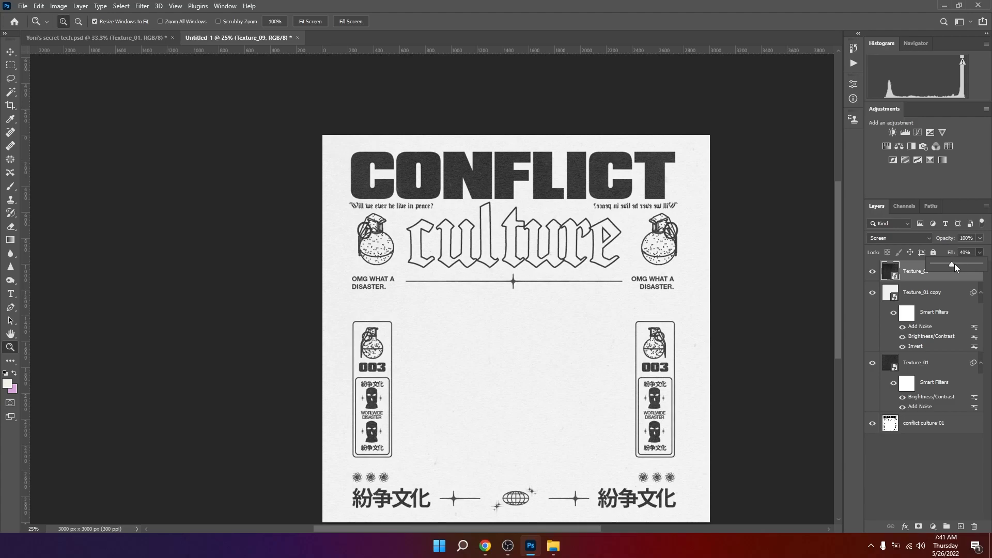
pyautogui.moveTo(944, 264); pyautogui.dragTo(950, 265)
pyautogui.click(759, 319)
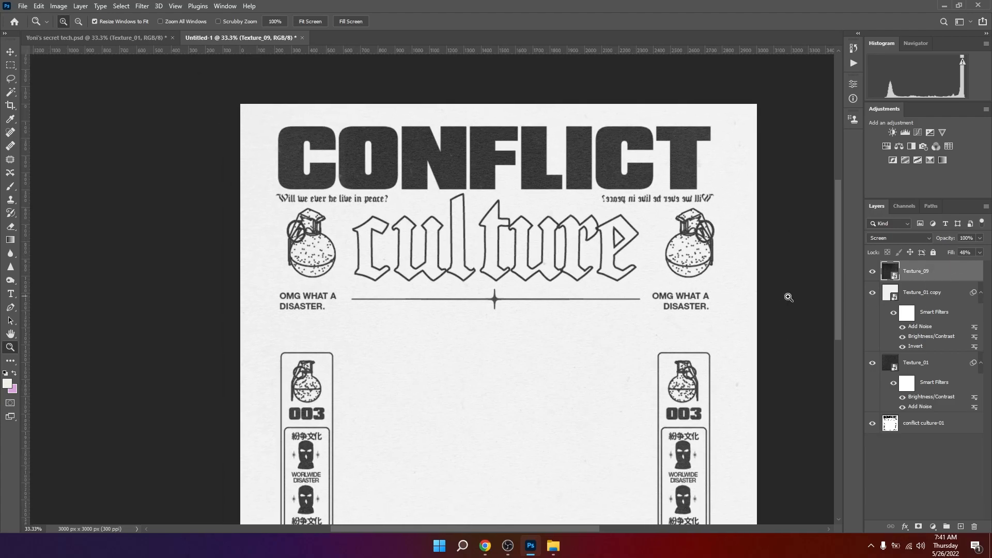
# Examine the combined texture effect over the whole poster and around the title lettering
pyautogui.moveTo(695, 316); pyautogui.dragTo(691, 282)
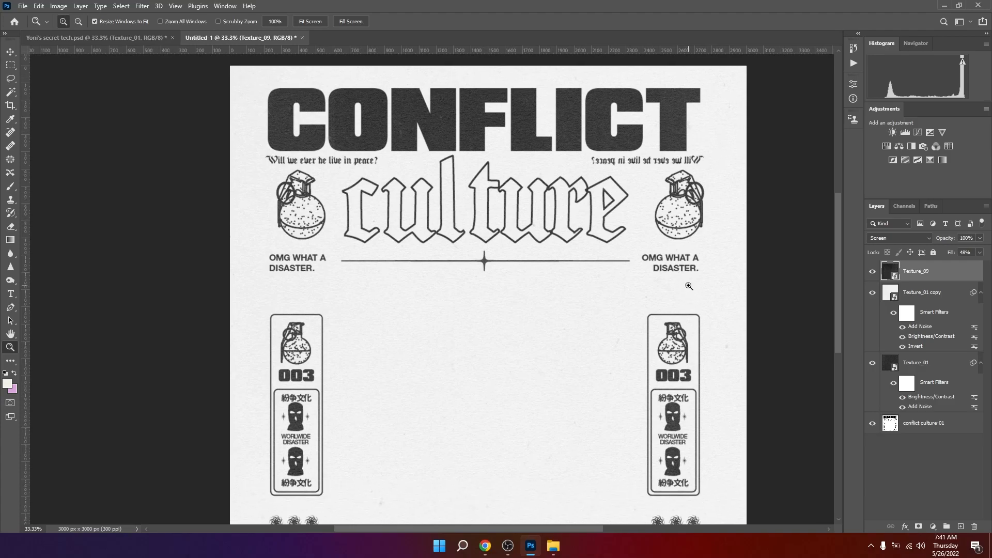
pyautogui.keyDown('alt'); pyautogui.click(691, 281); pyautogui.keyUp('alt')
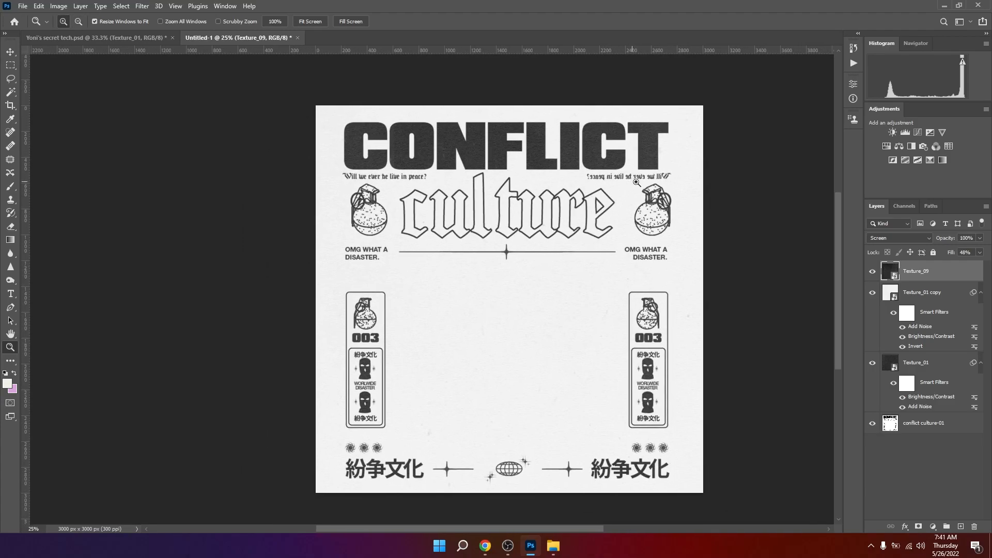
pyautogui.moveTo(571, 217); pyautogui.dragTo(557, 230)
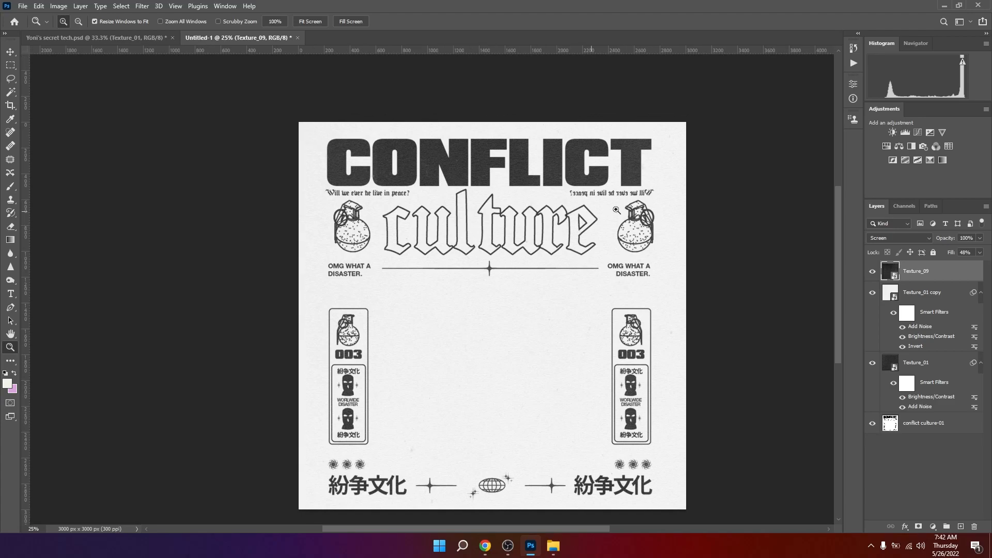
pyautogui.moveTo(471, 223); pyautogui.dragTo(505, 208)
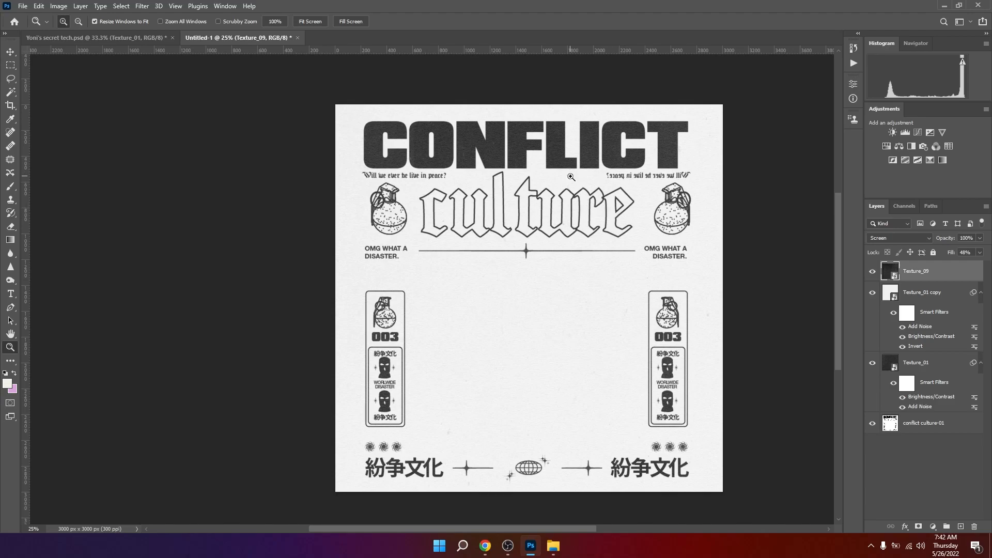
pyautogui.moveTo(482, 183); pyautogui.dragTo(480, 195)
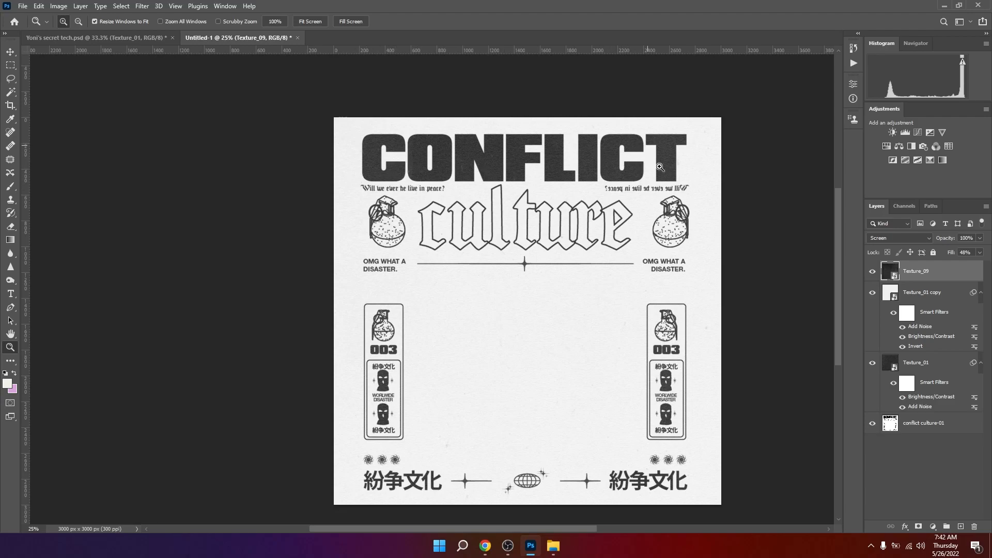
pyautogui.hscroll(2, 581, 326)
pyautogui.scroll(-1, 581, 326)
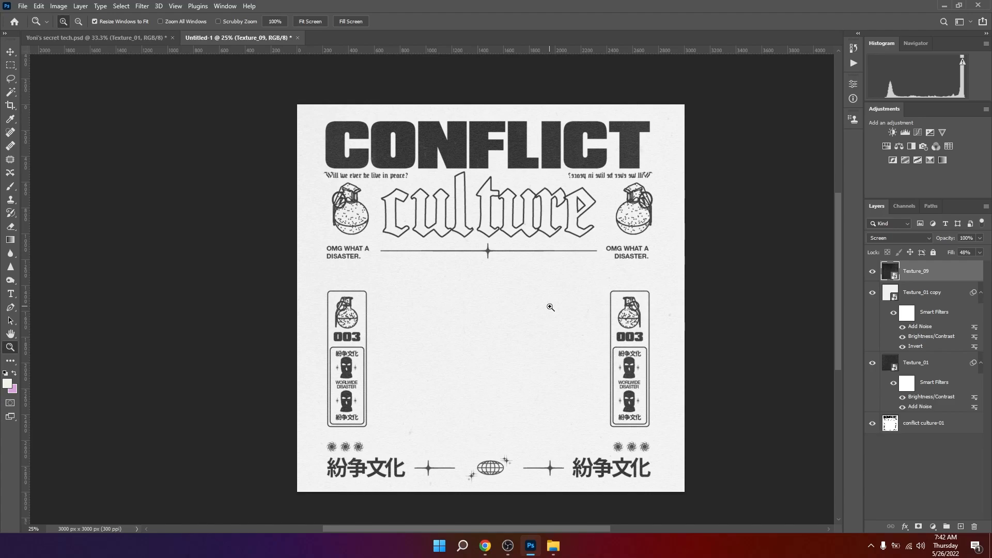
pyautogui.hscroll(-3, 609, 269)
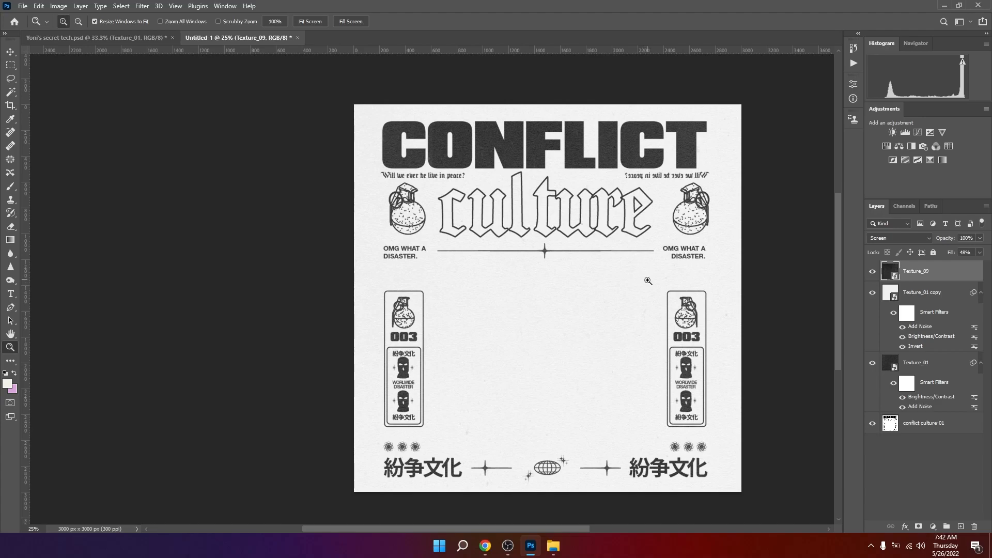
pyautogui.moveTo(661, 312); pyautogui.dragTo(618, 296)
pyautogui.press('x')
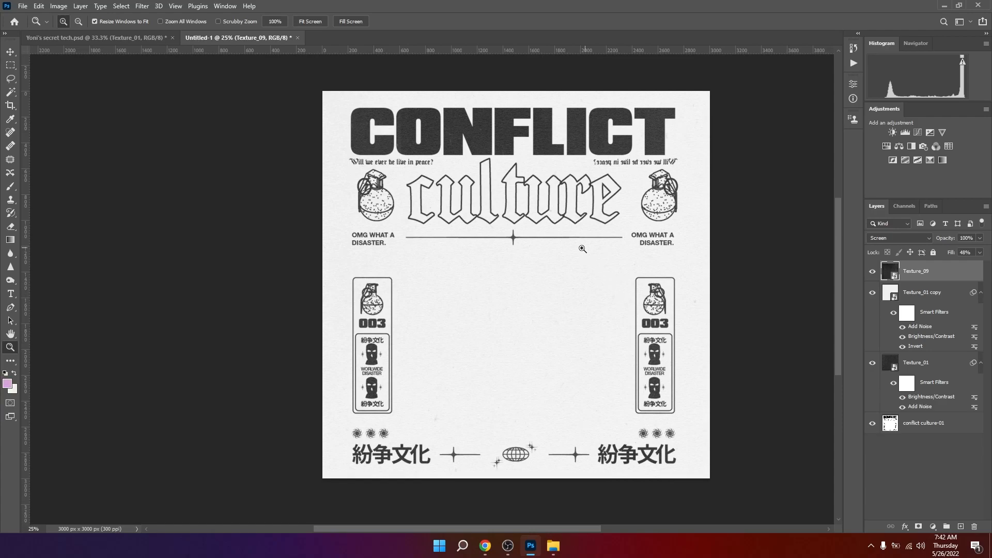
pyautogui.click(583, 249)
pyautogui.moveTo(601, 218); pyautogui.dragTo(609, 303)
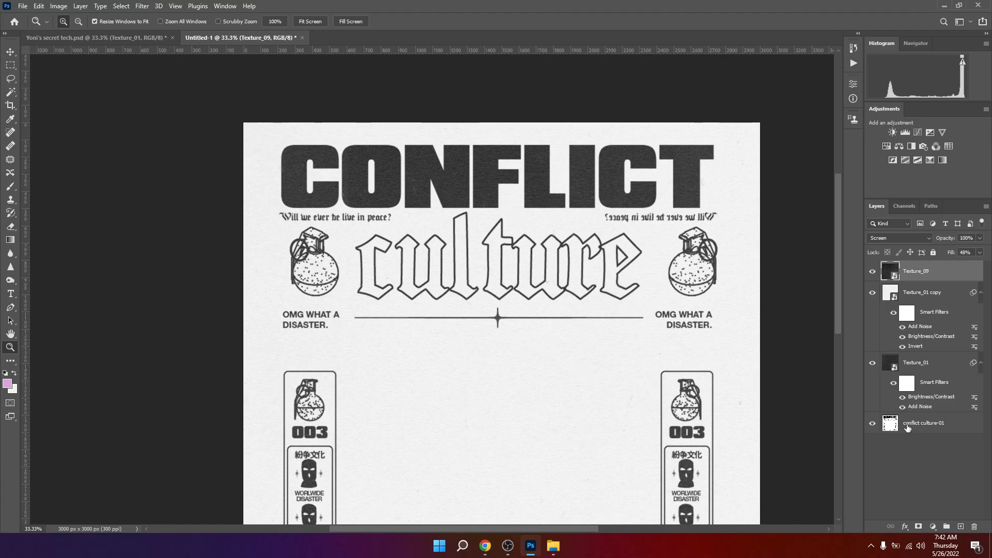
# Try a 1.7-pixel Gaussian Blur directly on the conflict culture-01 artwork layer, and undo it
pyautogui.click(907, 423)
pyautogui.scroll(-2, 516, 302)
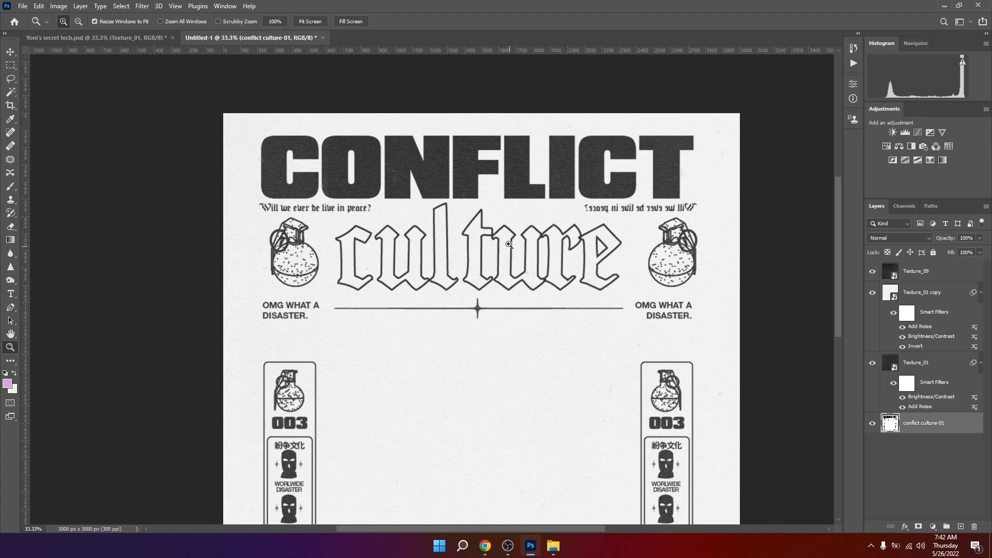
pyautogui.click(145, 10)
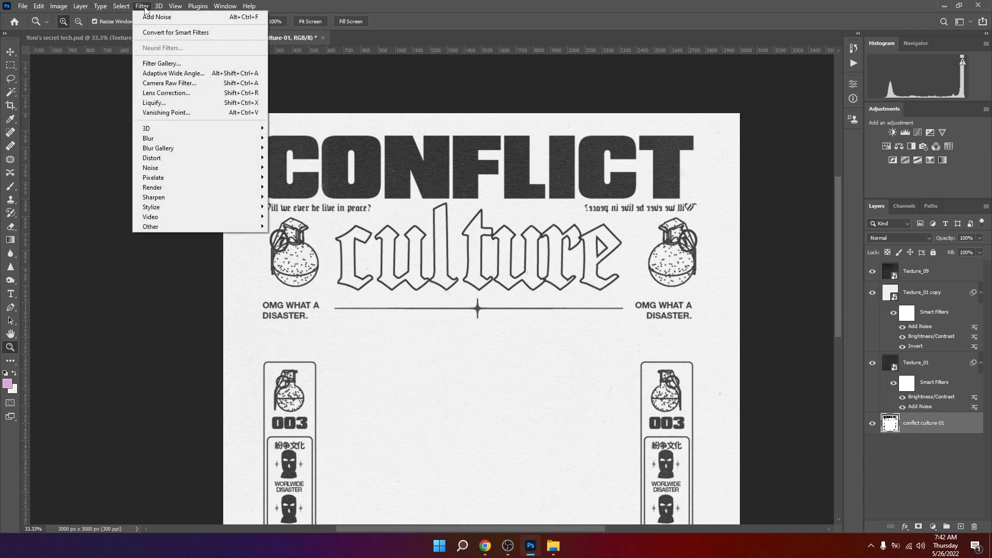
pyautogui.click(921, 432)
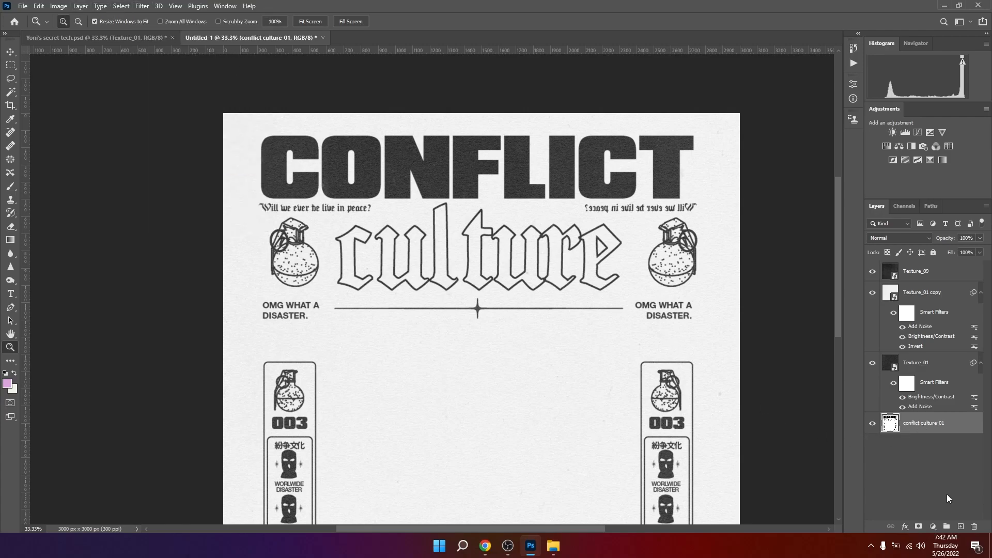
pyautogui.click(142, 6)
pyautogui.moveTo(167, 140)
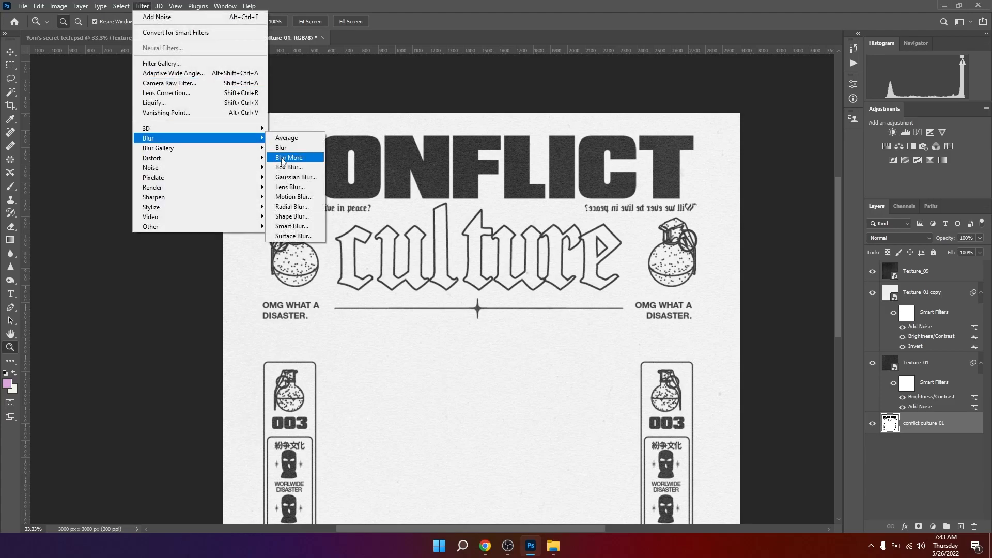
pyautogui.click(292, 176)
pyautogui.click(686, 255)
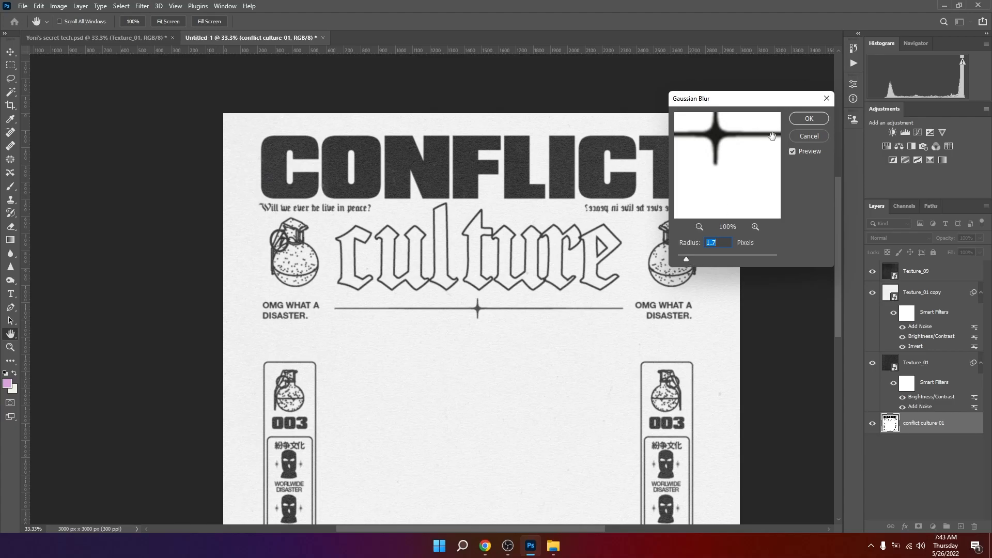
pyautogui.click(794, 124)
pyautogui.press('z')
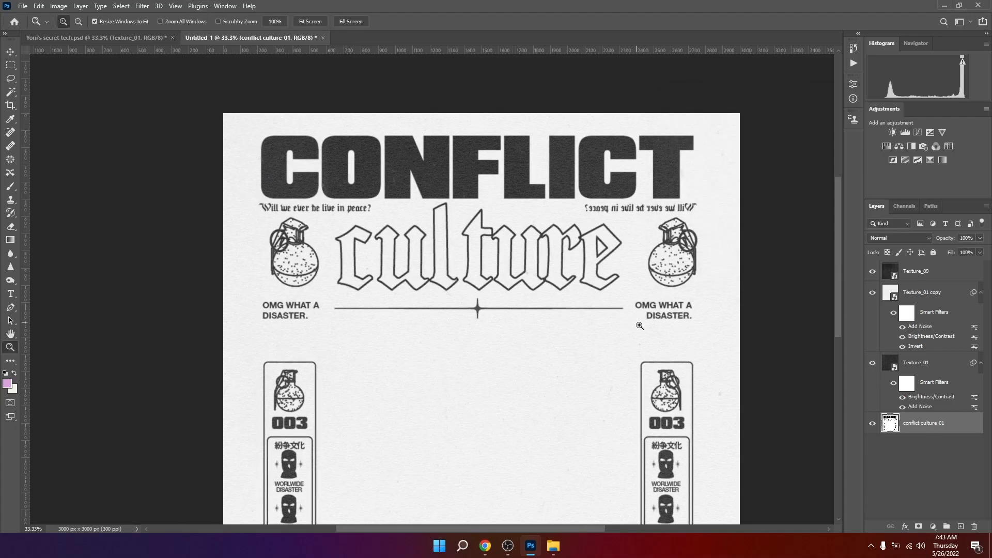
# Convert the conflict culture-01 layer to a smart object and apply a Gaussian Blur with a 1.7-pixel radius
pyautogui.rightClick(944, 428)
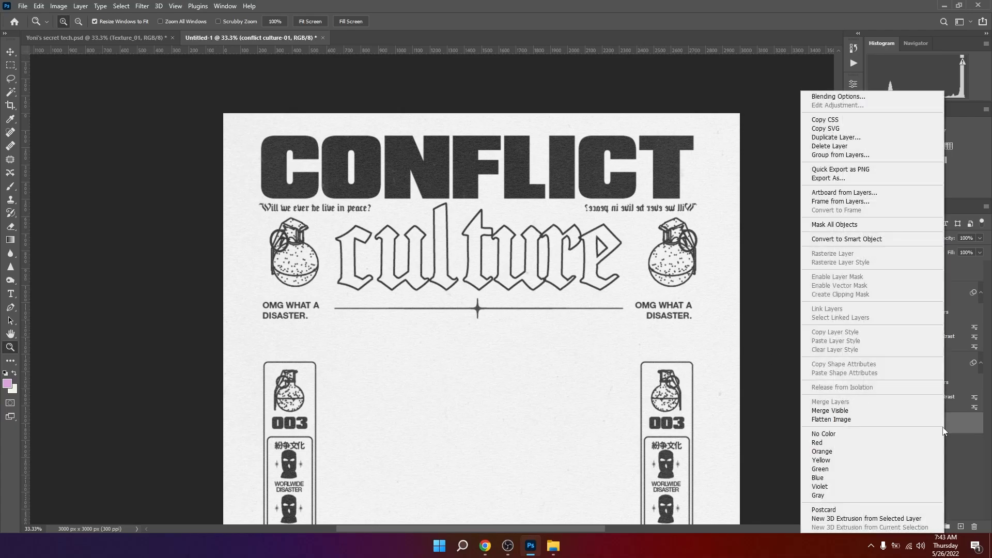
pyautogui.click(847, 240)
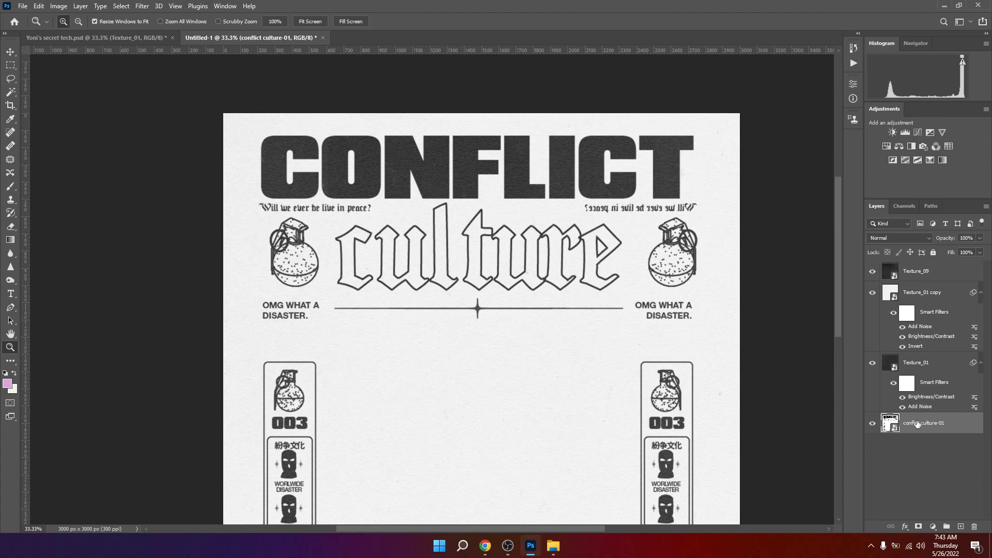
pyautogui.click(142, 7)
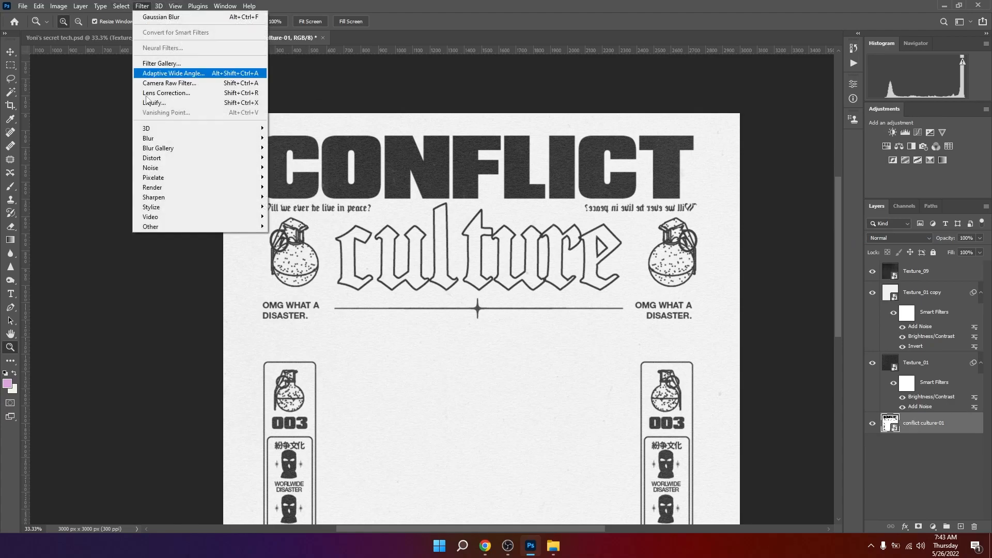
pyautogui.moveTo(162, 143)
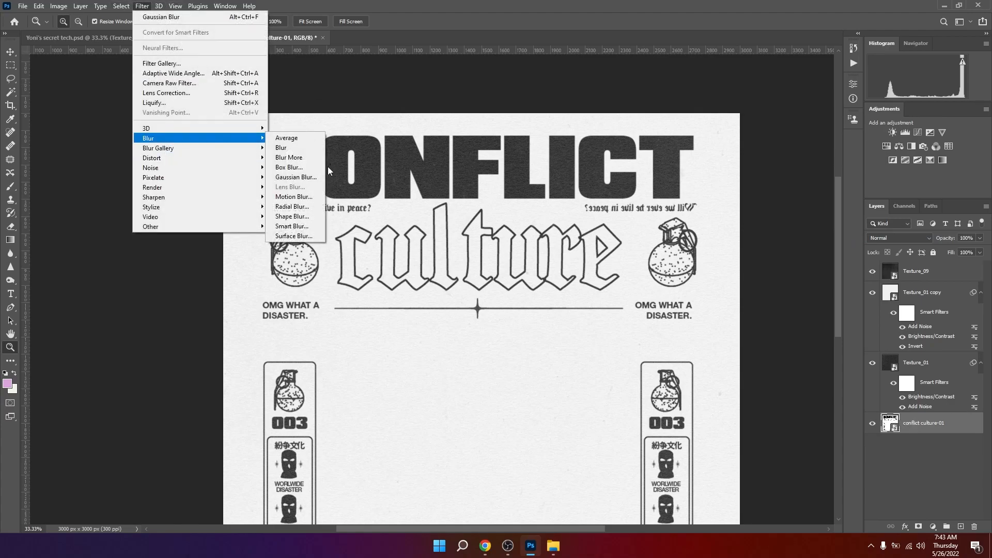
pyautogui.click(302, 177)
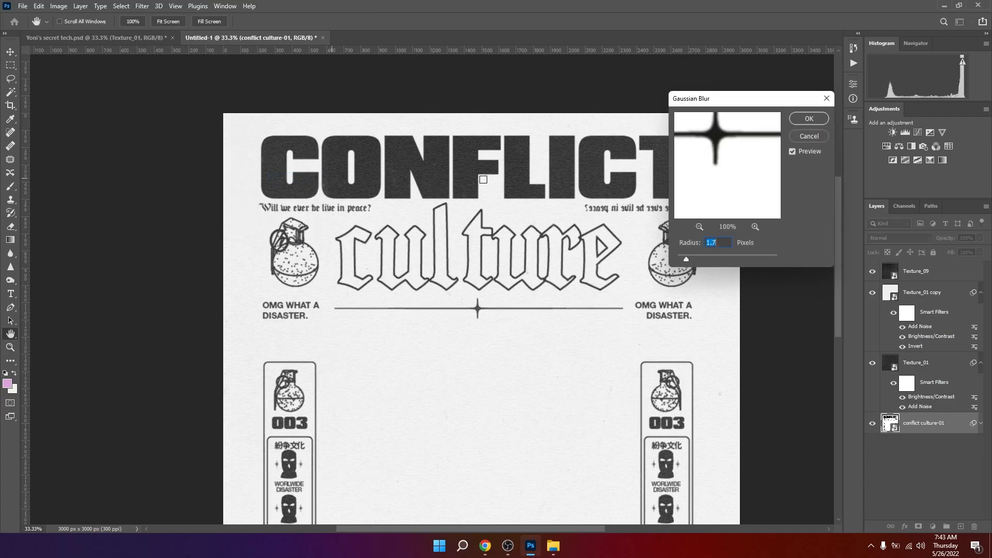
pyautogui.click(807, 120)
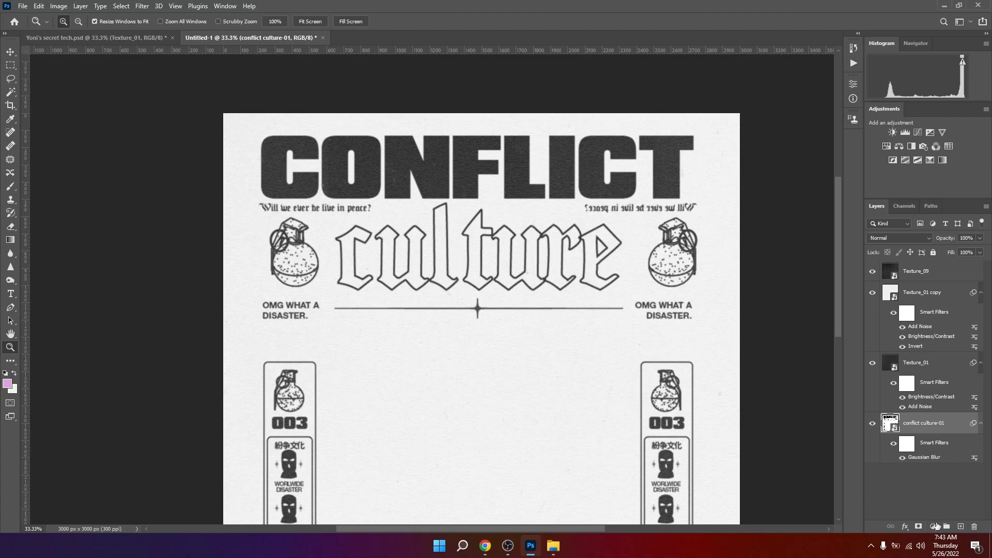
# Apply a Threshold adjustment with level 164 to the conflict culture-01 smart object
pyautogui.click(935, 526)
pyautogui.click(79, 6)
pyautogui.click(54, 6)
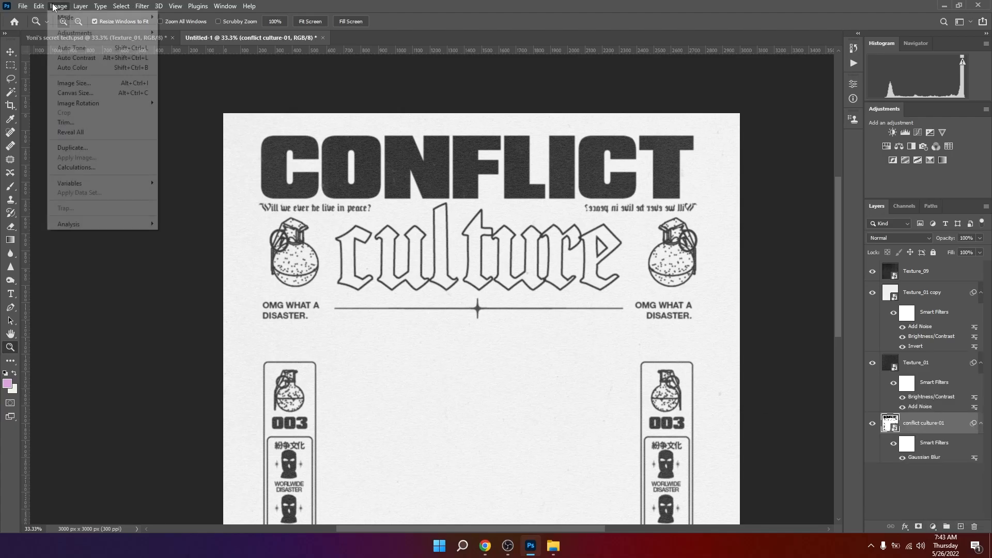
pyautogui.moveTo(66, 35)
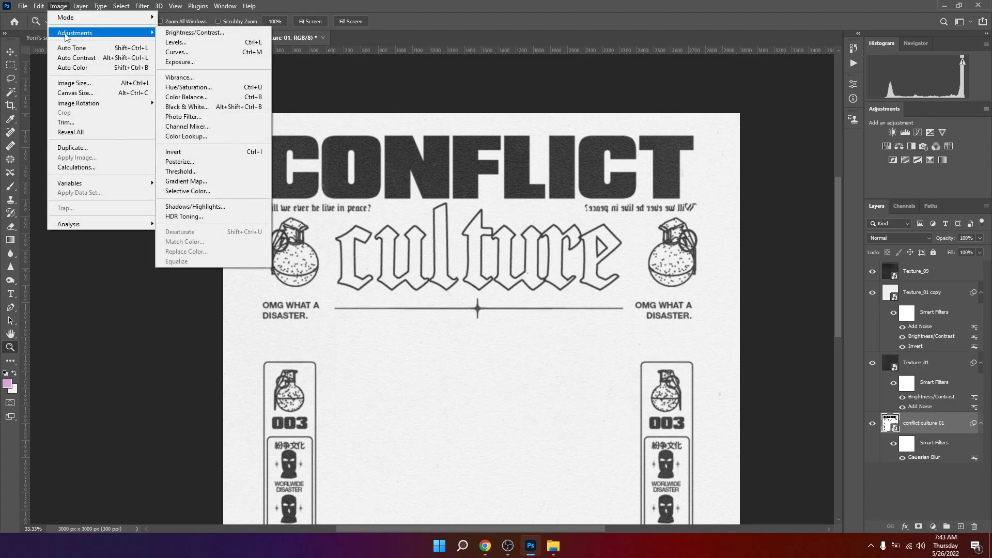
pyautogui.click(199, 171)
pyautogui.moveTo(448, 141); pyautogui.dragTo(605, 130)
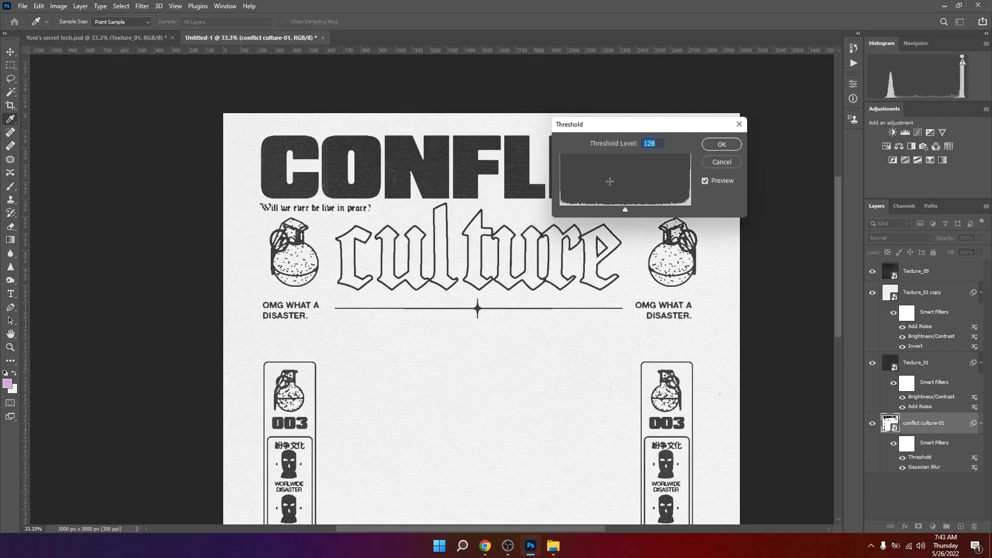
pyautogui.moveTo(624, 209)
pyautogui.mouseDown()
pyautogui.moveTo(611, 210)
pyautogui.moveTo(643, 211)
pyautogui.mouseUp()
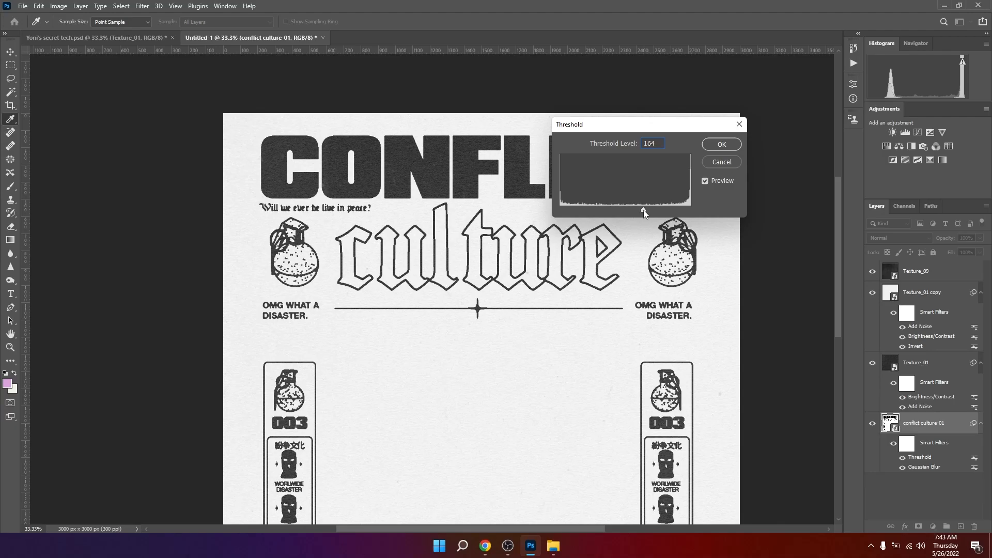
pyautogui.click(714, 144)
pyautogui.press('z')
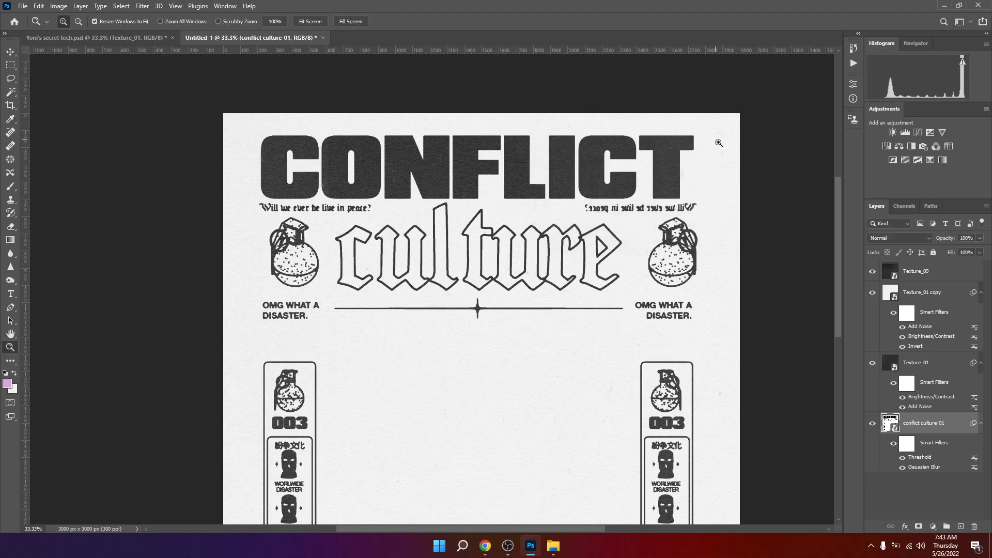
# Examine the thresholded edges of the CONFLICT and culture lettering and the nearby grenade artwork up close
pyautogui.click(480, 245)
pyautogui.click(480, 245)
pyautogui.moveTo(568, 258); pyautogui.dragTo(627, 308)
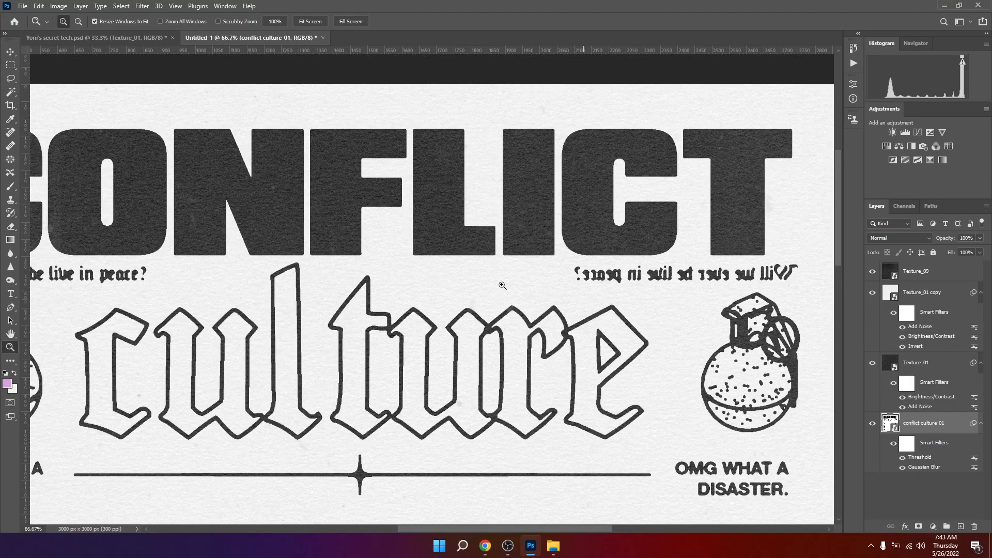
pyautogui.keyDown('alt'); pyautogui.click(506, 280); pyautogui.keyUp('alt')
pyautogui.moveTo(535, 254); pyautogui.dragTo(670, 210)
pyautogui.click(763, 252)
pyautogui.click(788, 331)
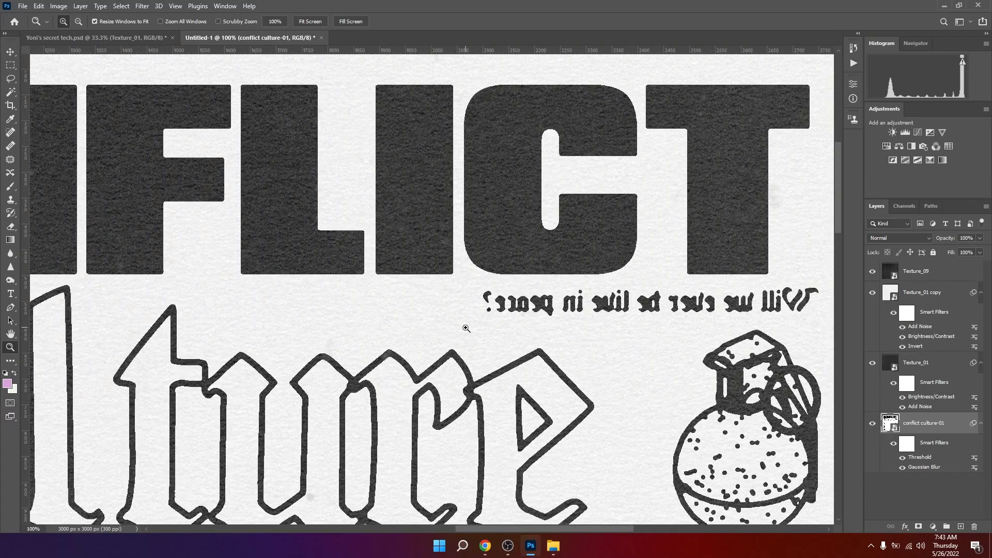
pyautogui.keyDown('alt'); pyautogui.click(466, 328); pyautogui.keyUp('alt')
pyautogui.keyDown('alt'); pyautogui.click(466, 328); pyautogui.keyUp('alt')
pyautogui.moveTo(610, 359); pyautogui.dragTo(664, 243)
pyautogui.moveTo(571, 330); pyautogui.dragTo(418, 420)
pyautogui.moveTo(646, 219); pyautogui.dragTo(456, 343)
pyautogui.moveTo(605, 118); pyautogui.dragTo(582, 300)
pyautogui.moveTo(593, 205); pyautogui.dragTo(669, 303)
pyautogui.keyDown('ctrl'); pyautogui.click(657, 266); pyautogui.keyUp('ctrl')
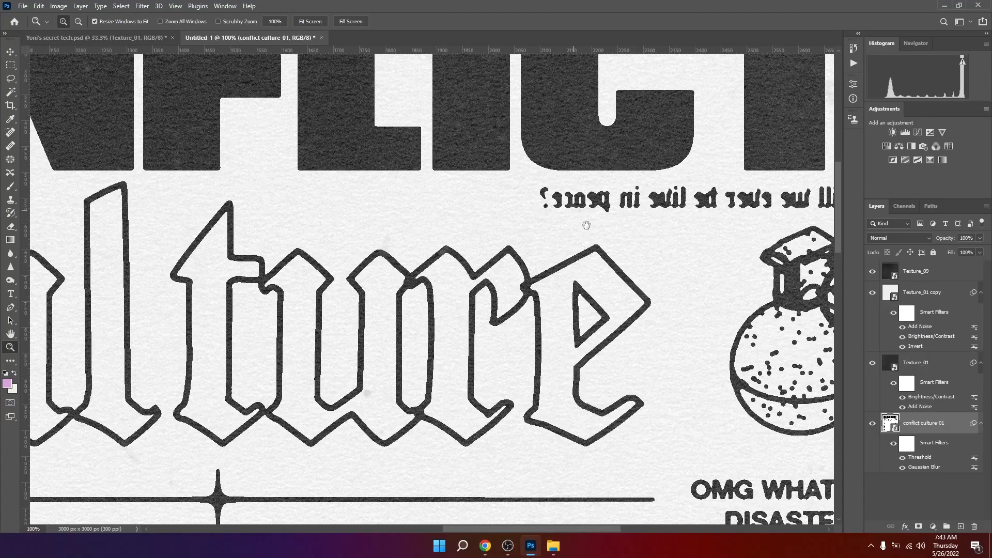
pyautogui.moveTo(580, 219); pyautogui.dragTo(632, 284)
pyautogui.moveTo(529, 246); pyautogui.dragTo(527, 328)
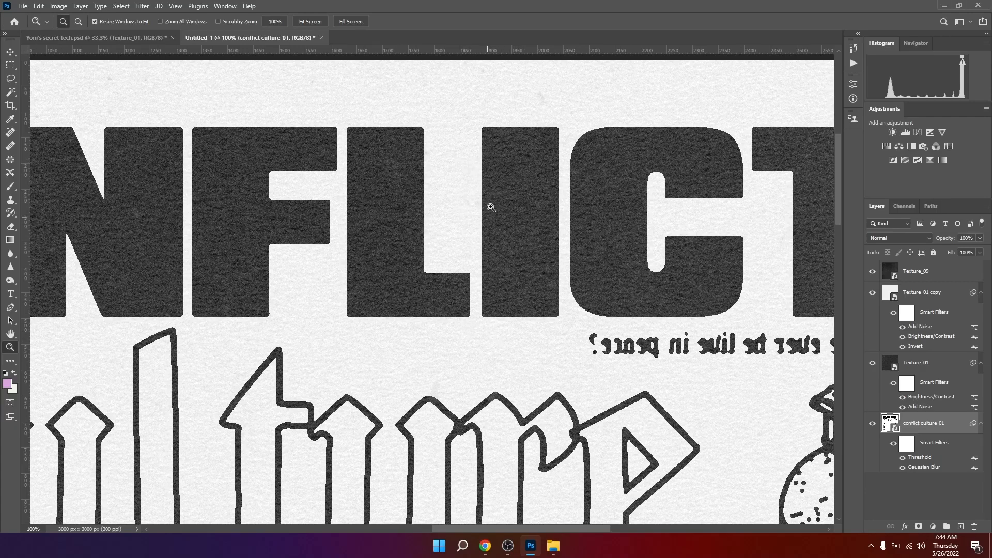
# Apply the Crystallize pixelate filter to the conflict culture-01 smart object to roughen the artwork's edges
pyautogui.click(142, 7)
pyautogui.moveTo(163, 179)
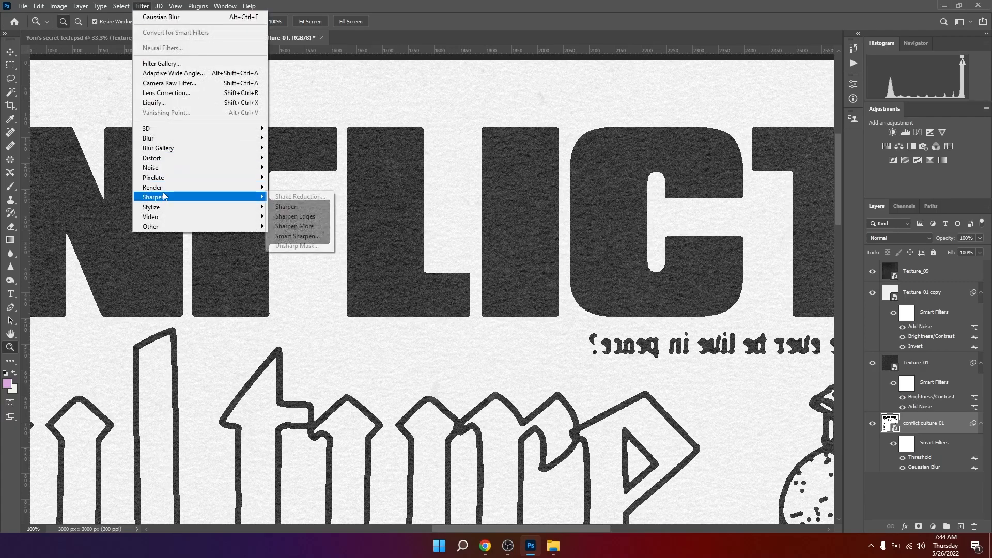
pyautogui.click(291, 187)
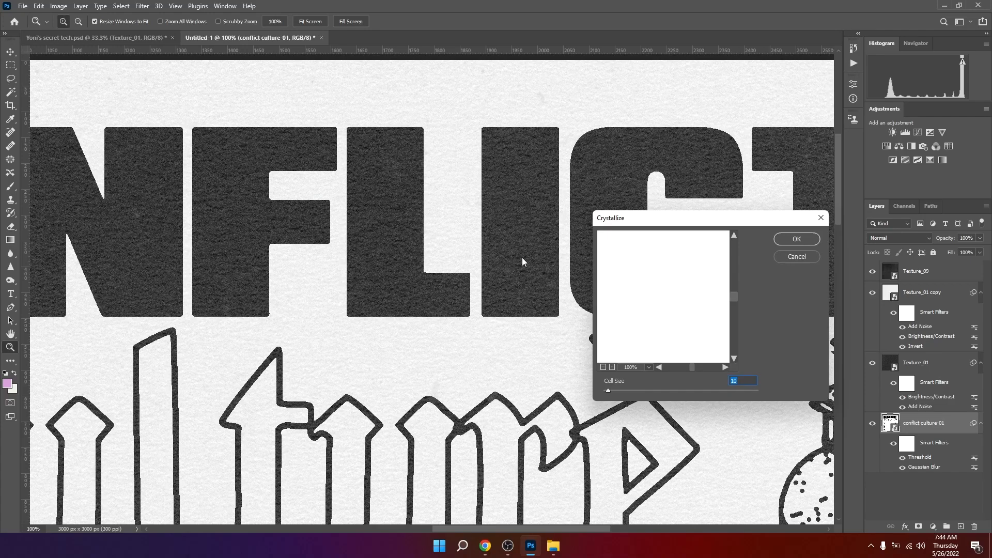
pyautogui.press('Return')
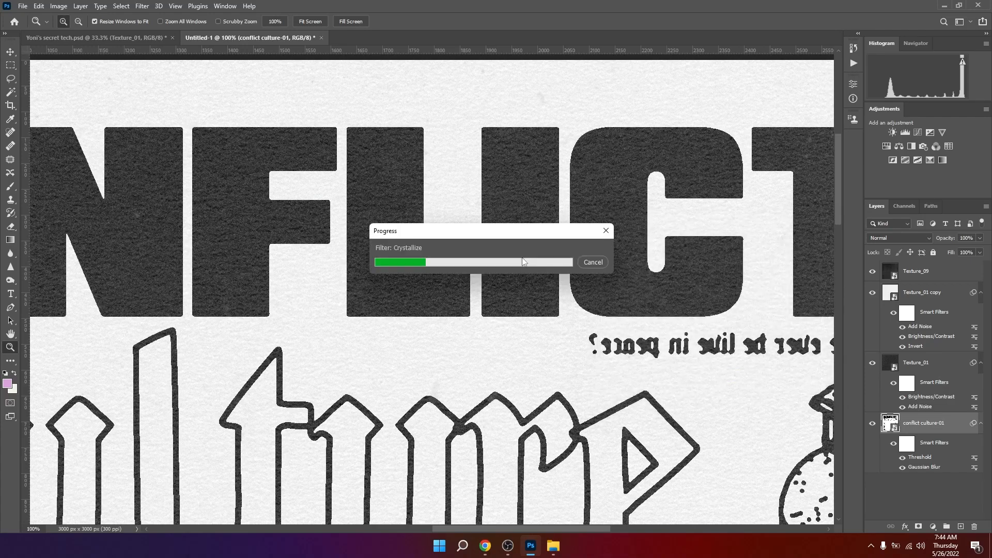
pyautogui.press('x')
# Examine the crystallized artwork across the whole poster and the rough letter edges at high magnification
pyautogui.keyDown('alt'); pyautogui.click(522, 257); pyautogui.keyUp('alt')
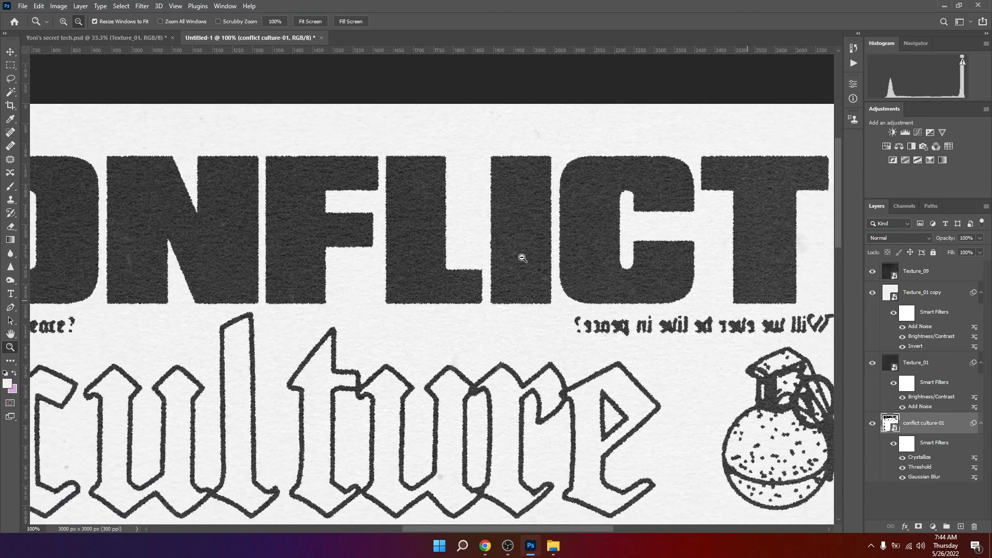
pyautogui.keyDown('alt'); pyautogui.click(524, 257); pyautogui.keyUp('alt')
pyautogui.keyDown('alt'); pyautogui.click(516, 220); pyautogui.keyUp('alt')
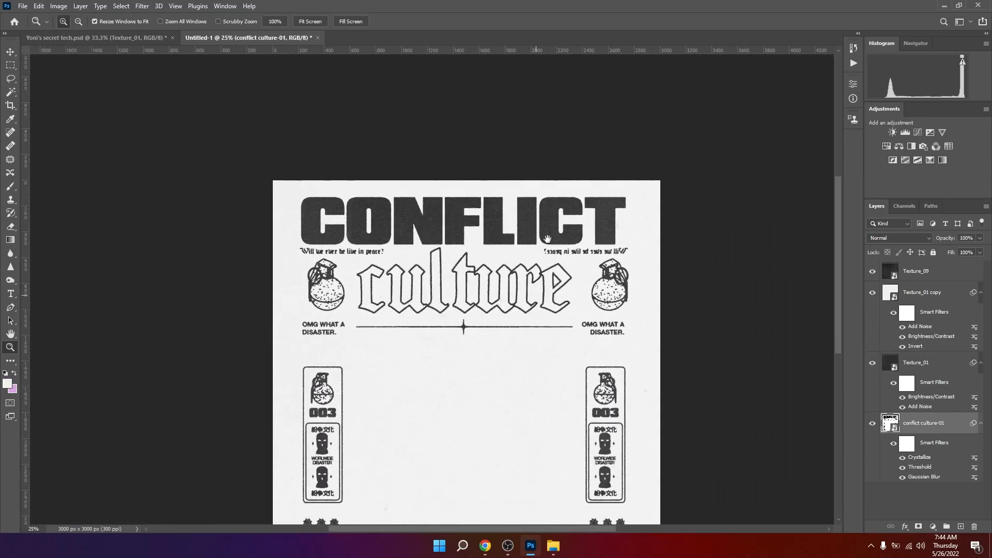
pyautogui.click(515, 217)
pyautogui.click(519, 210)
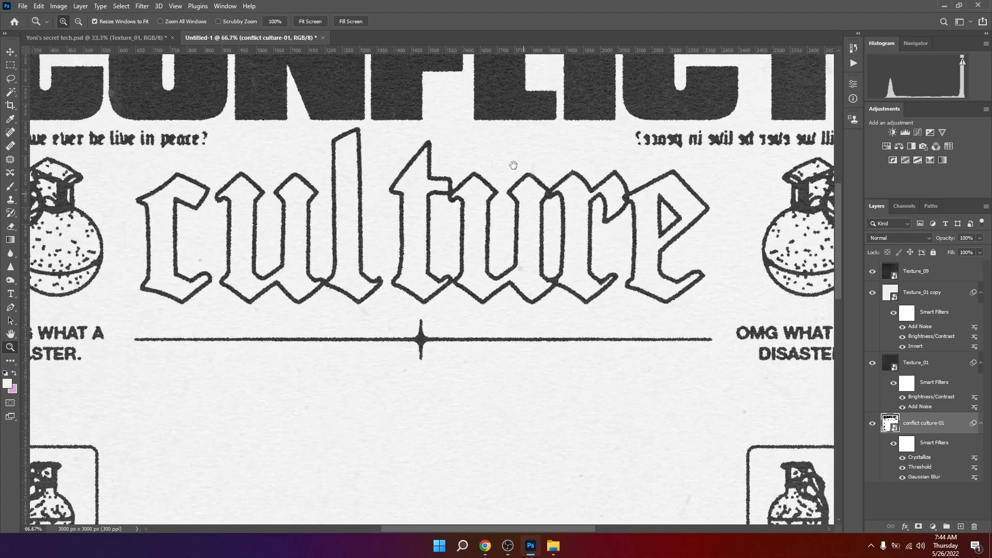
pyautogui.click(525, 202)
pyautogui.moveTo(527, 198); pyautogui.dragTo(535, 266)
pyautogui.click(536, 267)
pyautogui.click(536, 268)
pyautogui.click(536, 268)
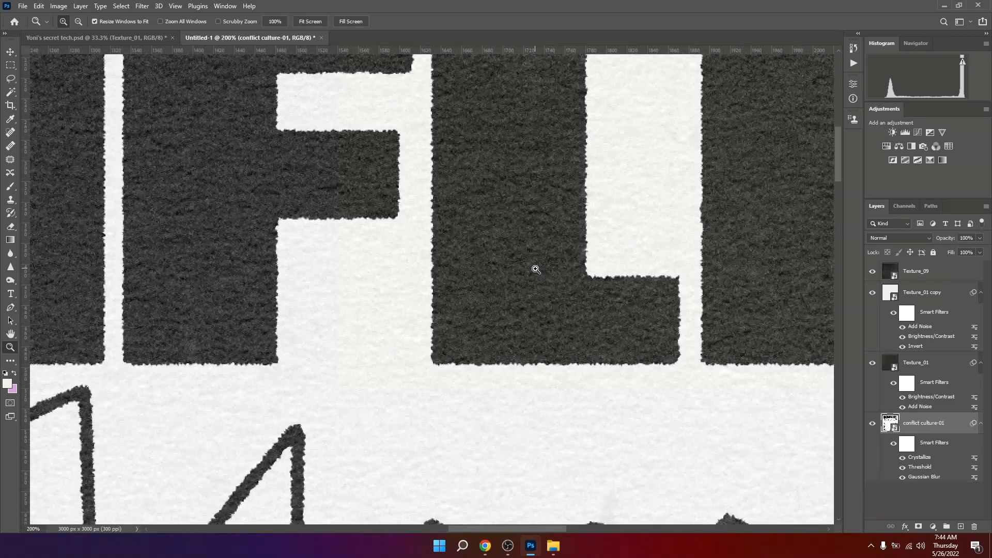
pyautogui.click(600, 241)
# Add a second Gaussian Blur with a 0.3-pixel radius to the conflict culture-01 layer and review the full poster
pyautogui.click(147, 7)
pyautogui.moveTo(155, 139)
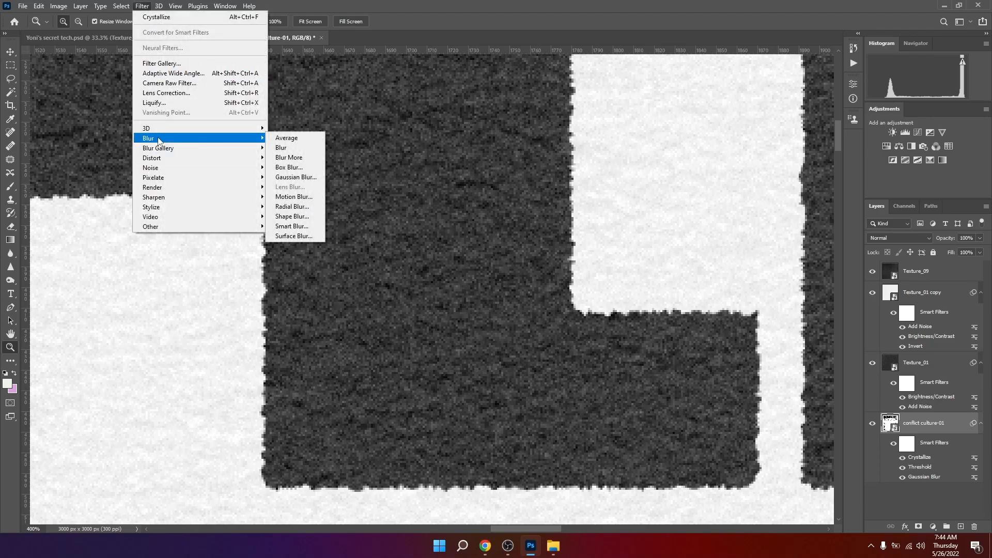
pyautogui.click(296, 178)
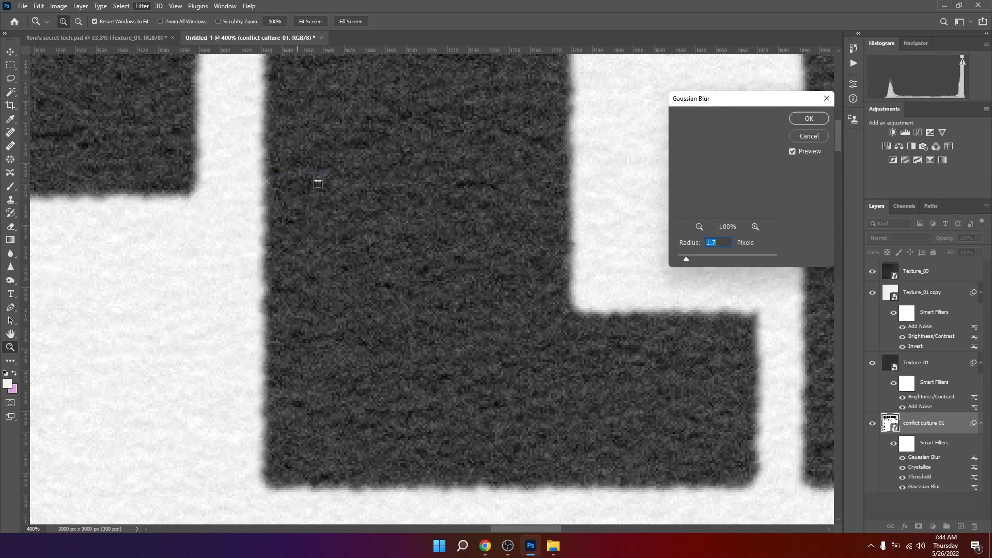
pyautogui.moveTo(680, 259); pyautogui.dragTo(681, 259)
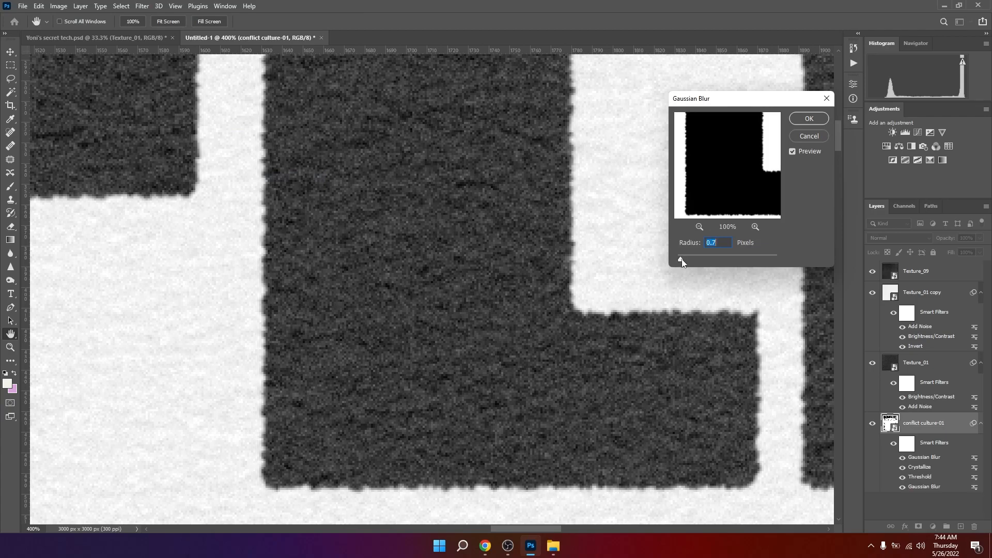
pyautogui.write('0.2')
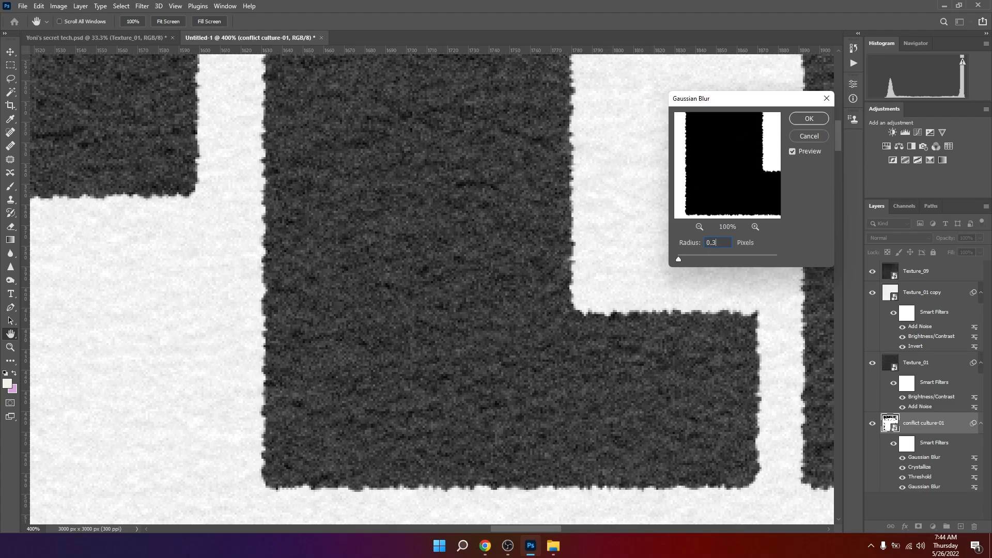
pyautogui.click(802, 120)
pyautogui.hotkey('ctrl', '0')
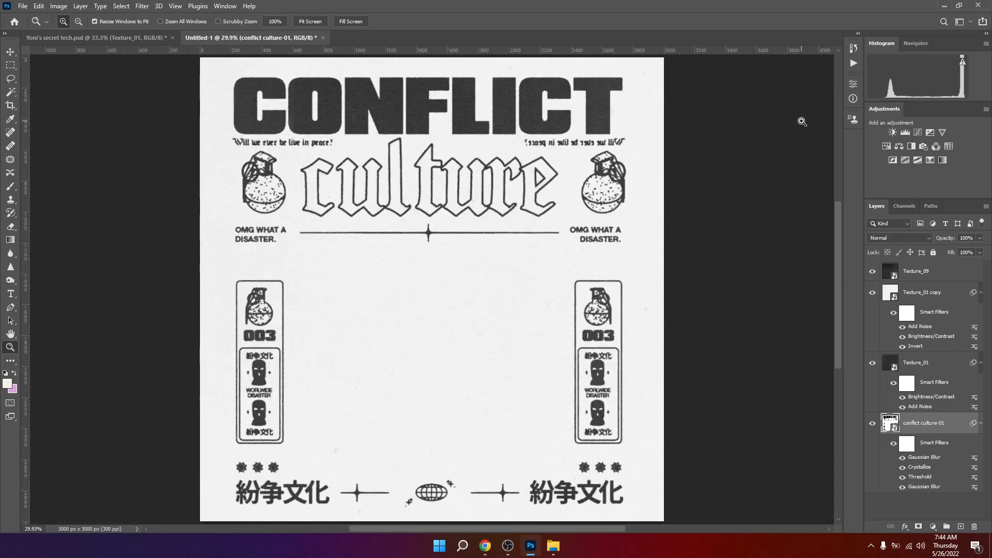
pyautogui.moveTo(523, 226); pyautogui.dragTo(583, 229)
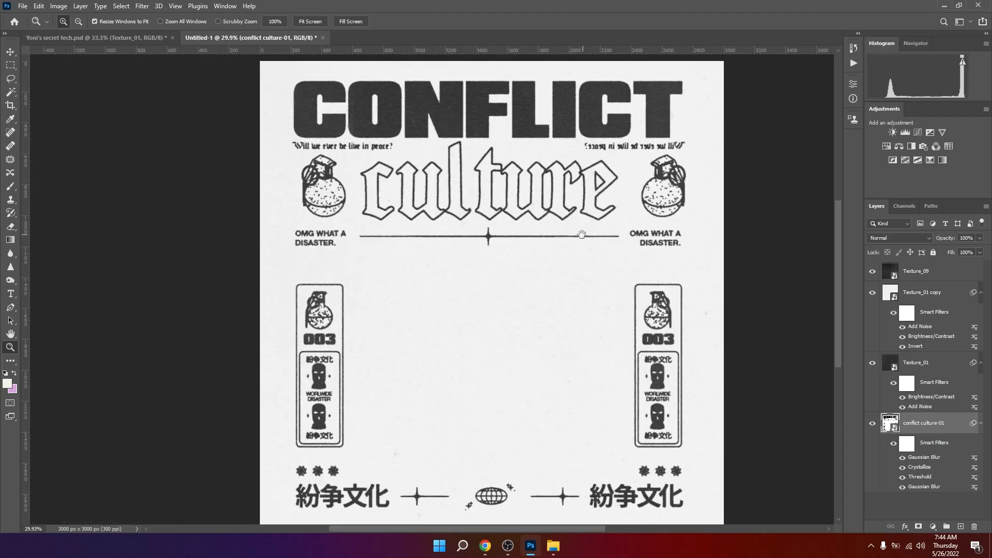
pyautogui.moveTo(588, 263)
pyautogui.mouseDown()
pyautogui.moveTo(591, 229)
pyautogui.moveTo(595, 264)
pyautogui.mouseUp()
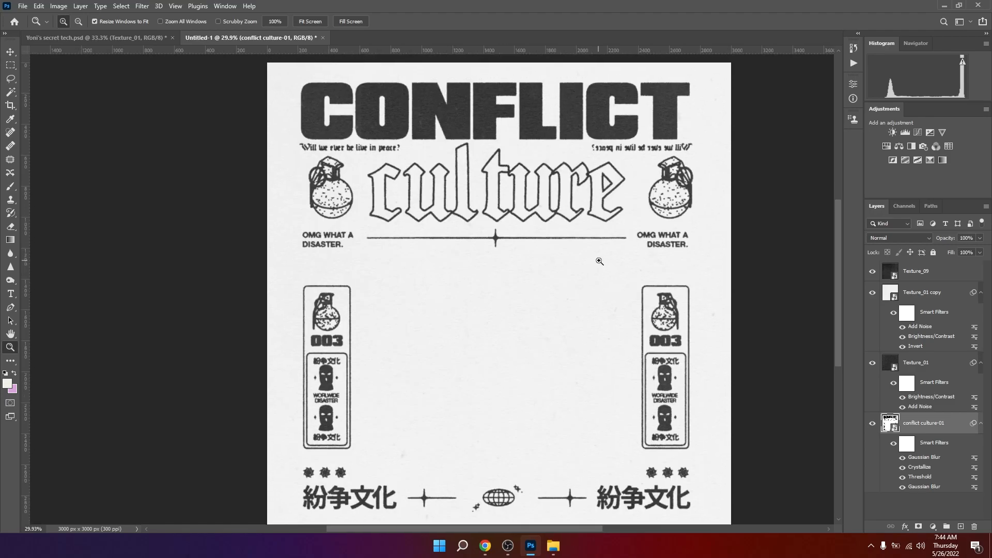